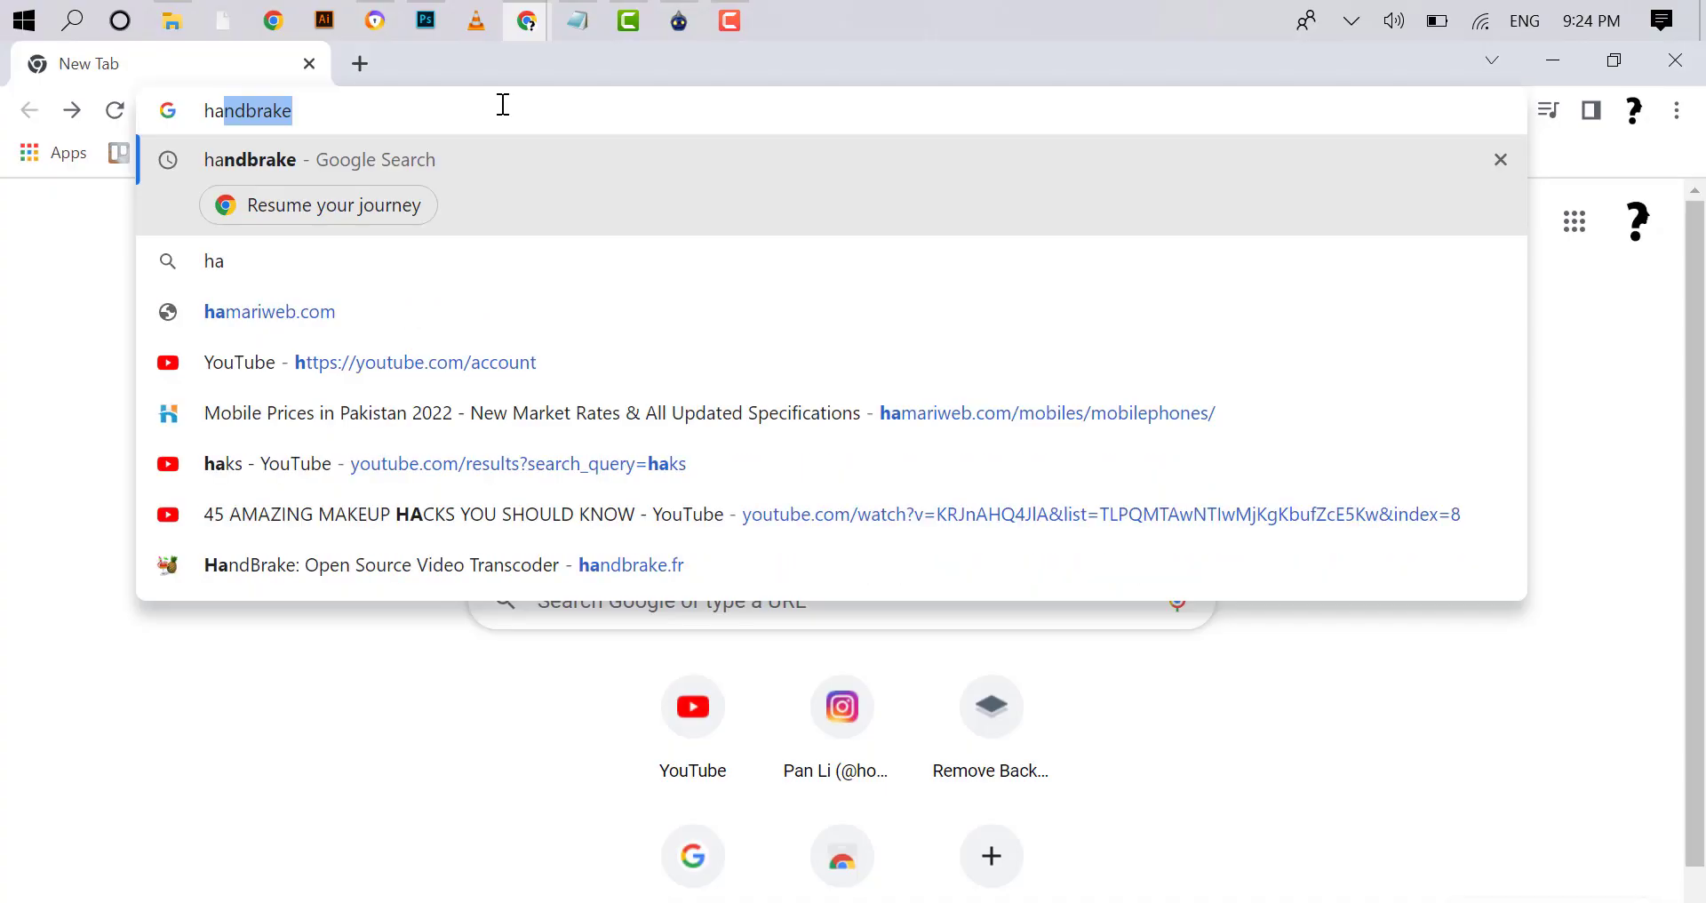
Run the 'handbrake' search and open the 'HandBrake: Open Source Video Transcoder' result.
{"action": "type", "text": "n"}
{"action": "key", "text": "Return"}
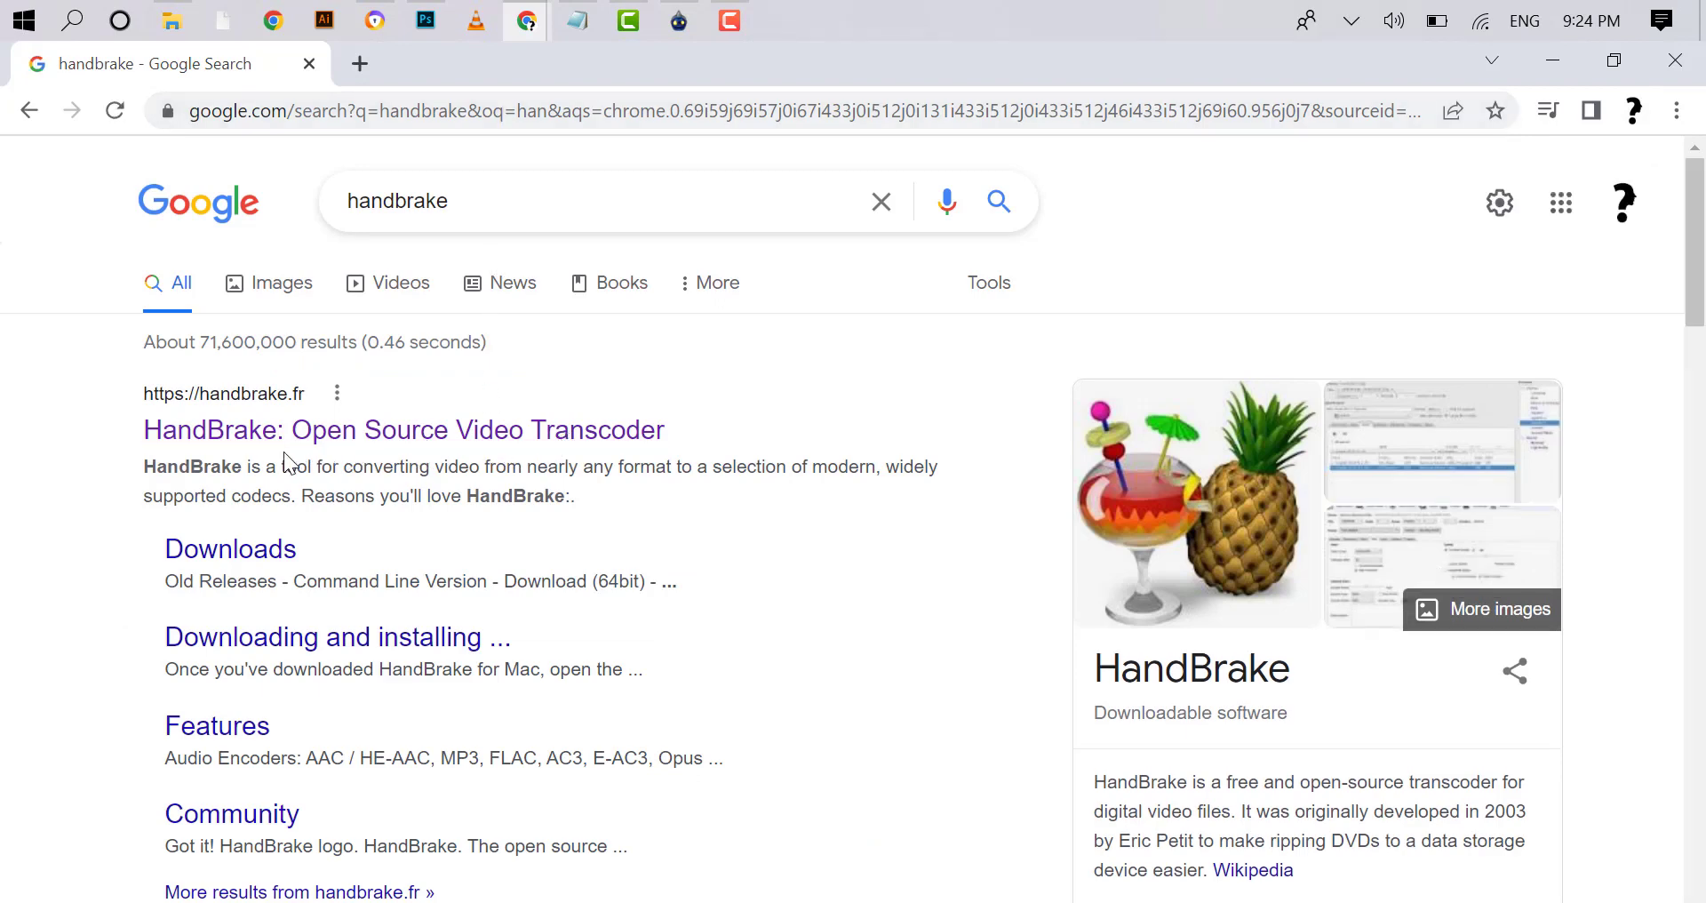
{"action": "left_click", "coordinate": [416, 442]}
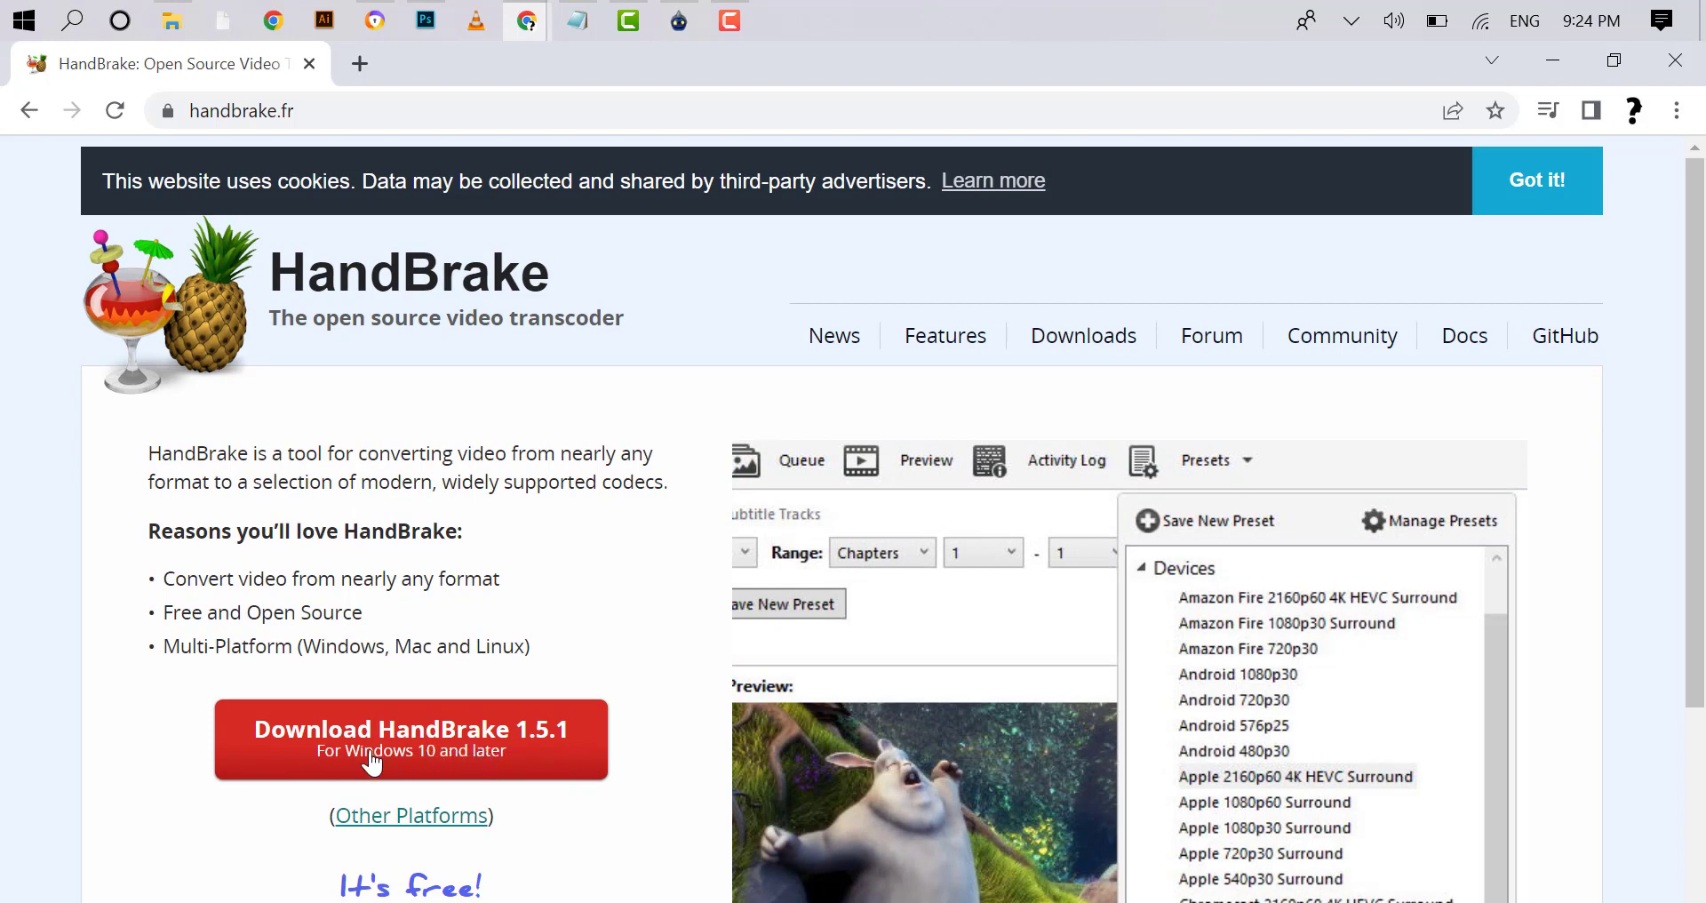
Download HandBrake-1.5.1-x86_64-Win_GUI.exe and run it from Chrome's download bar.
{"action": "left_click", "coordinate": [372, 761]}
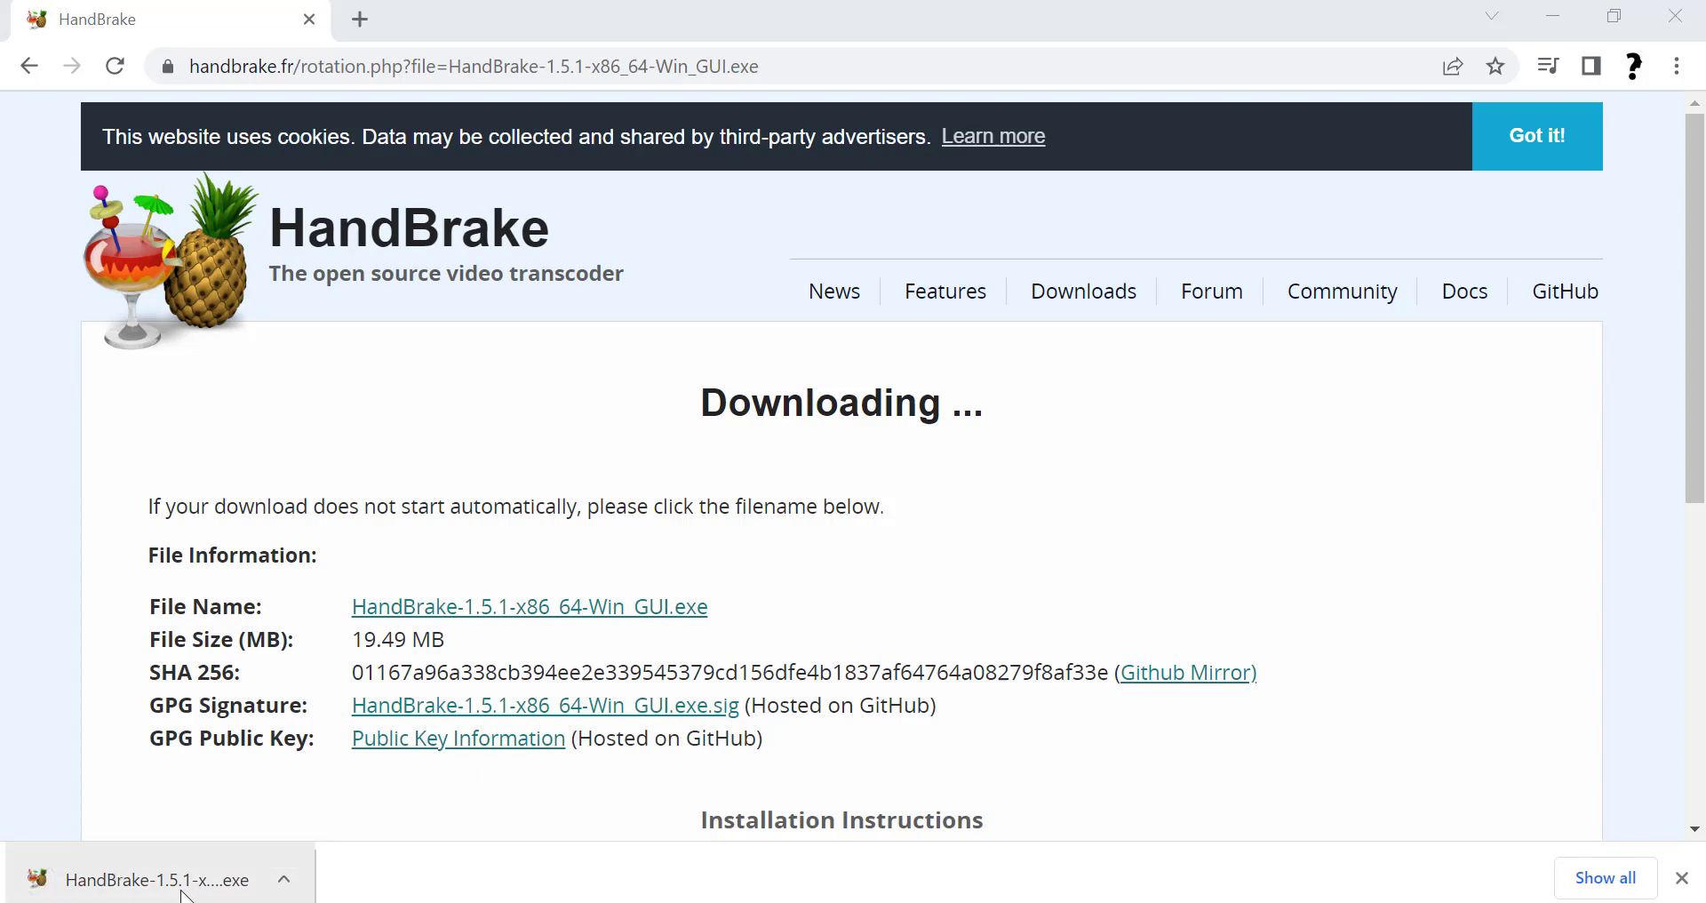
{"action": "left_click", "coordinate": [181, 884]}
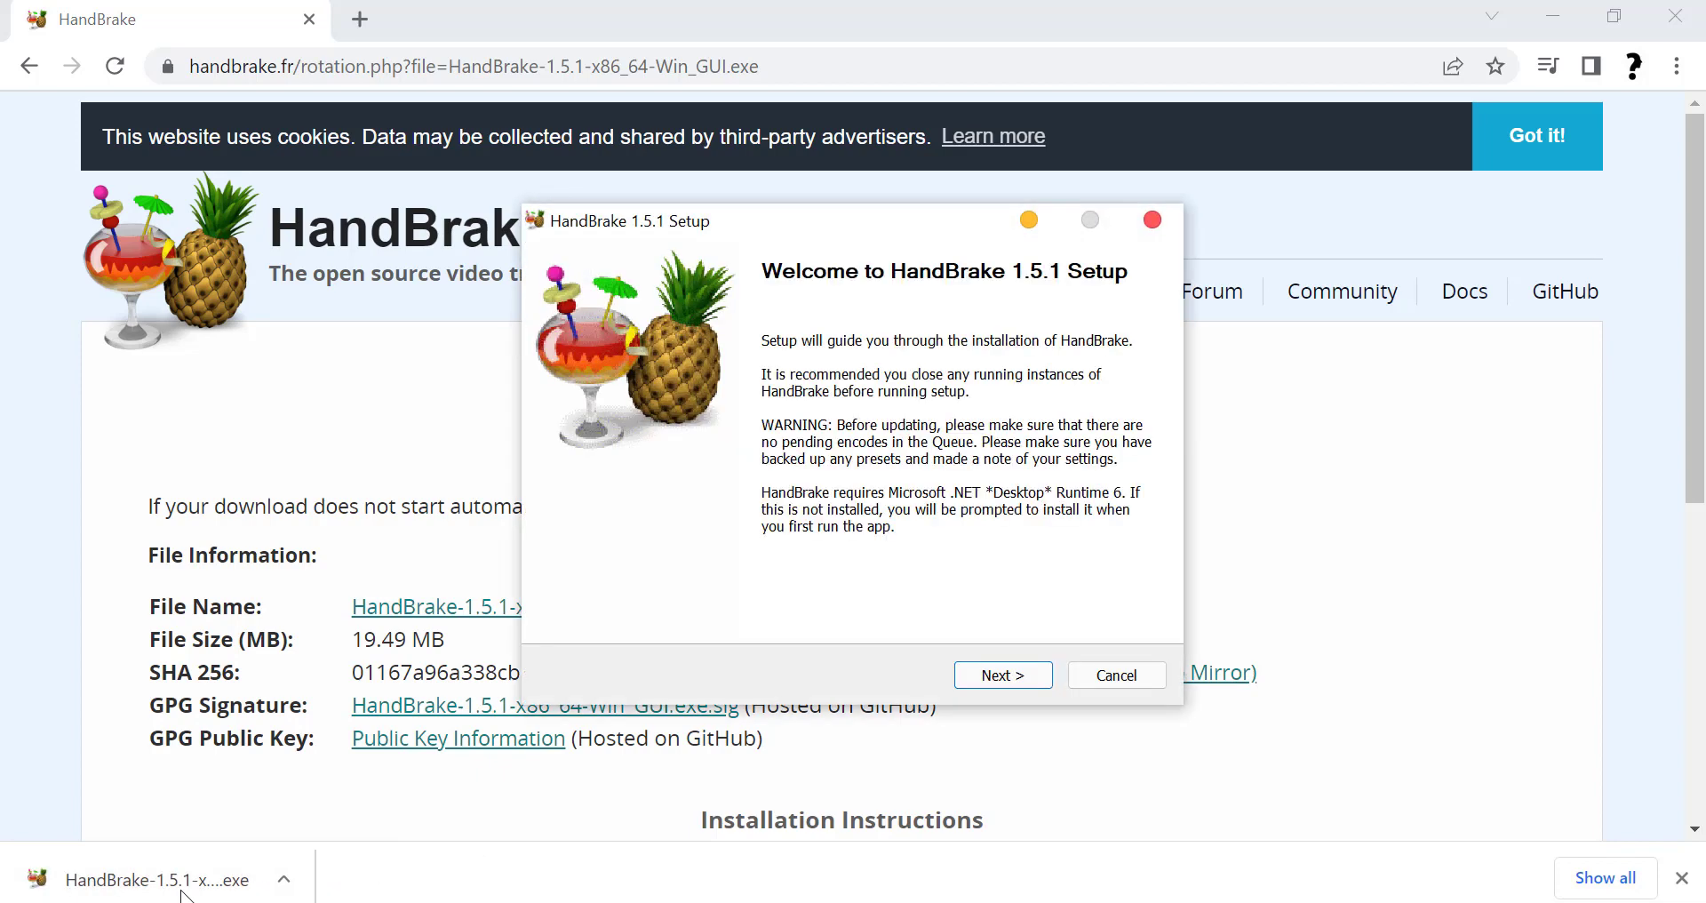
Install HandBrake 1.5.1, keeping the default Program Files install folder.
{"action": "left_click", "coordinate": [1001, 677]}
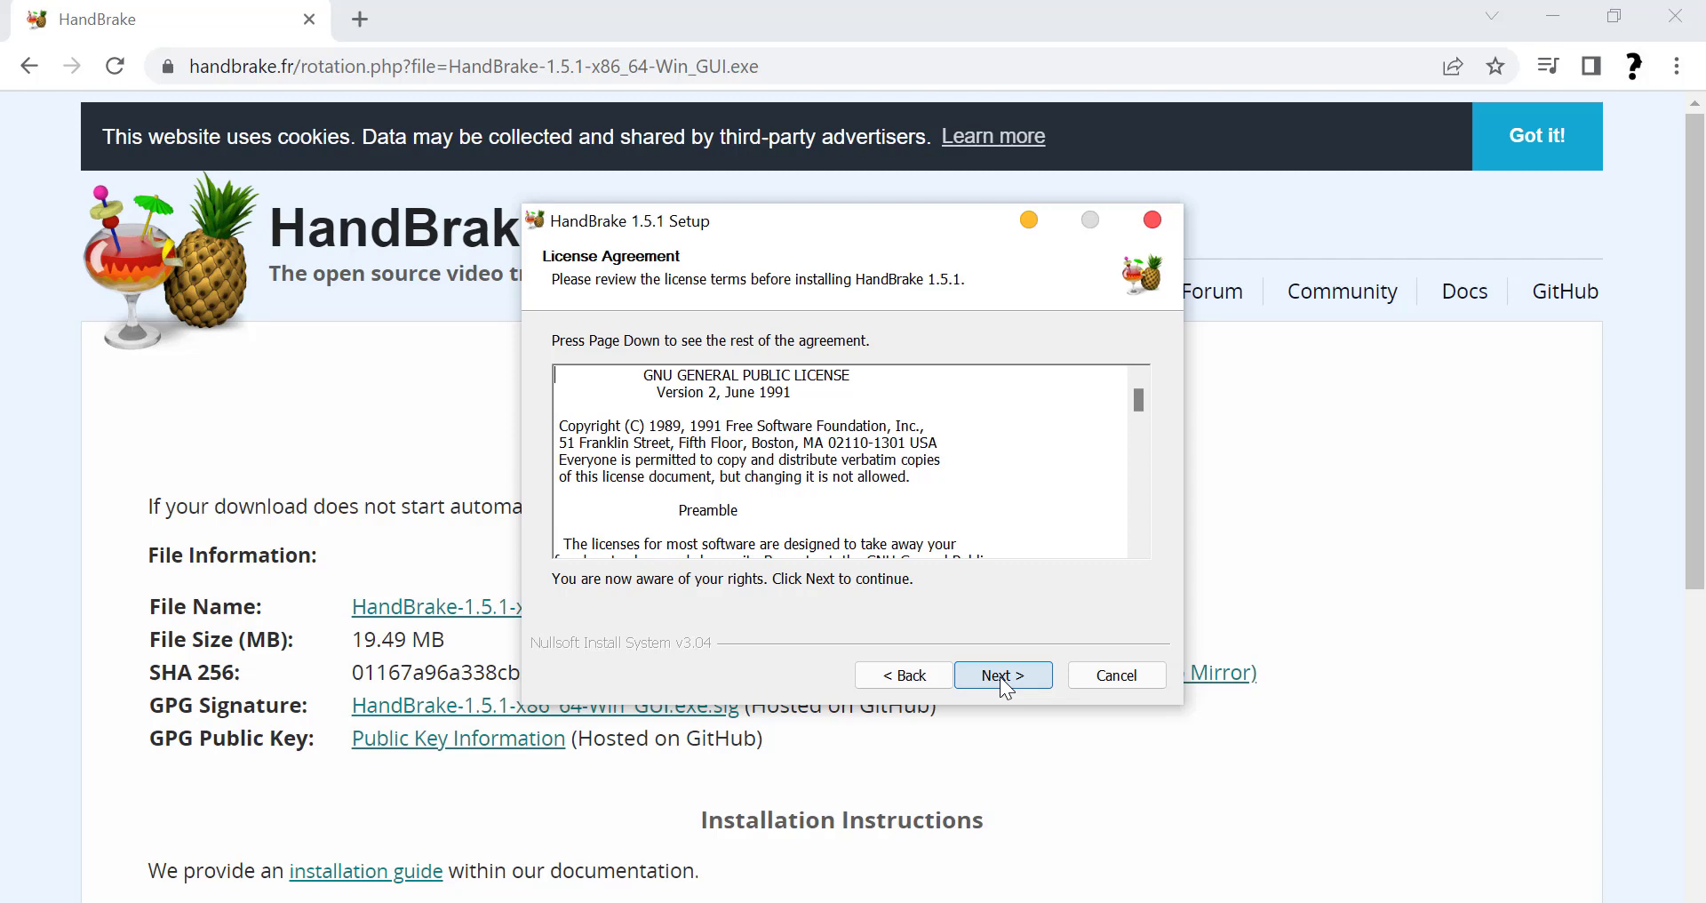
{"action": "scroll", "coordinate": [884, 484], "scroll_direction": "down", "scroll_amount": 20}
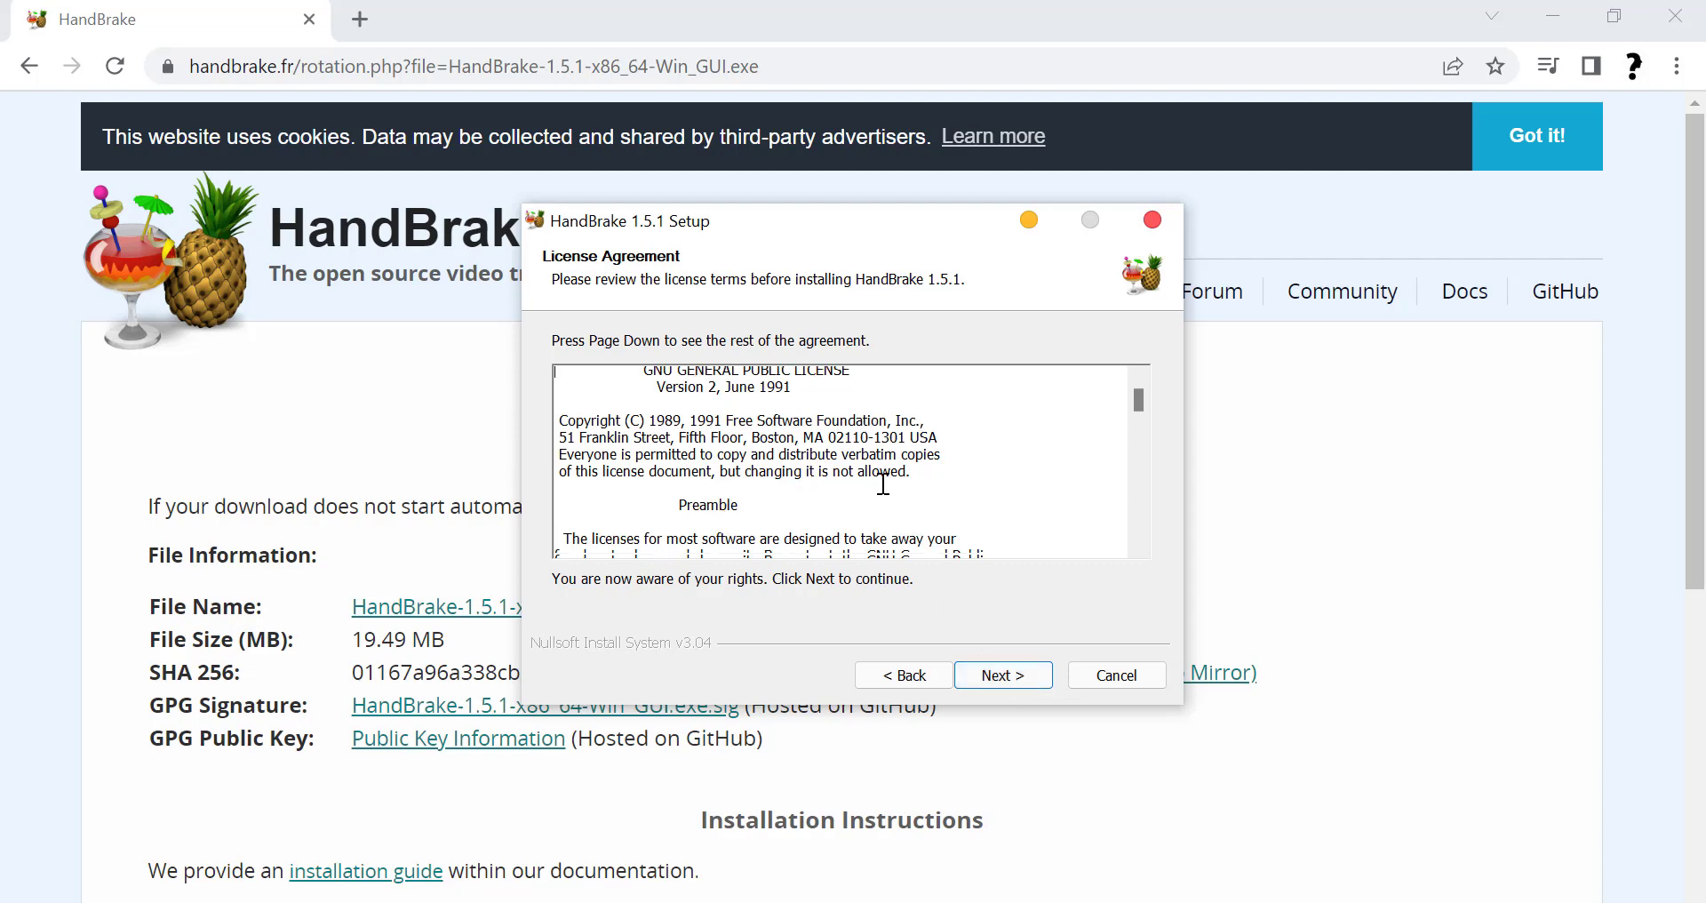
{"action": "left_click", "coordinate": [1000, 677]}
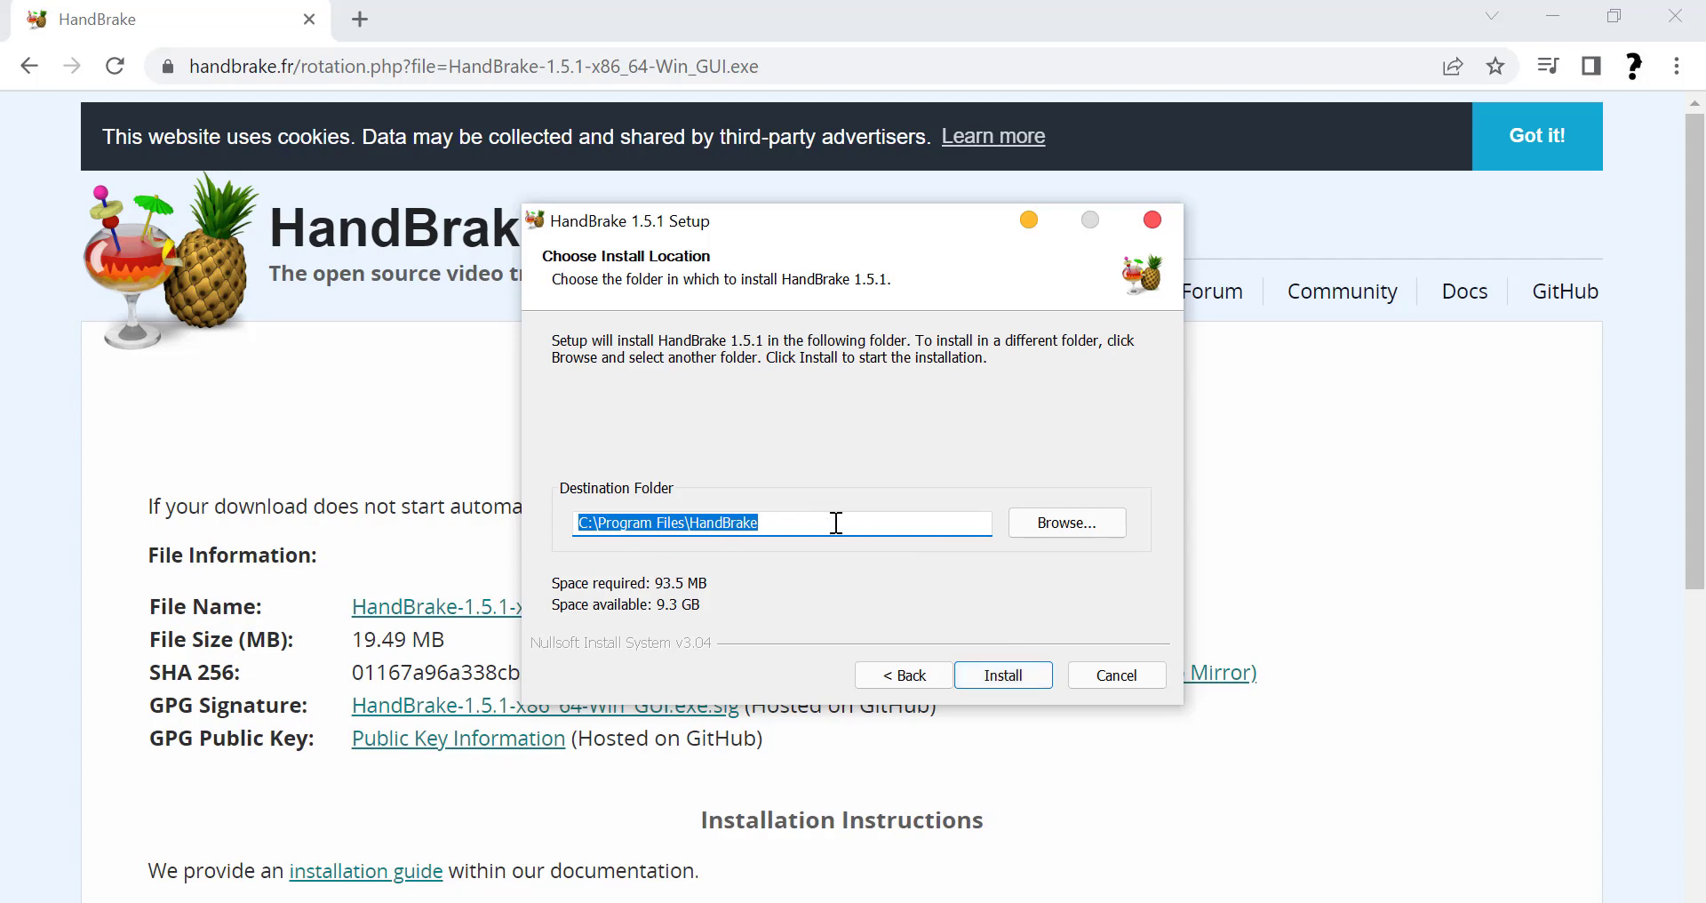
{"action": "left_click", "coordinate": [1084, 521]}
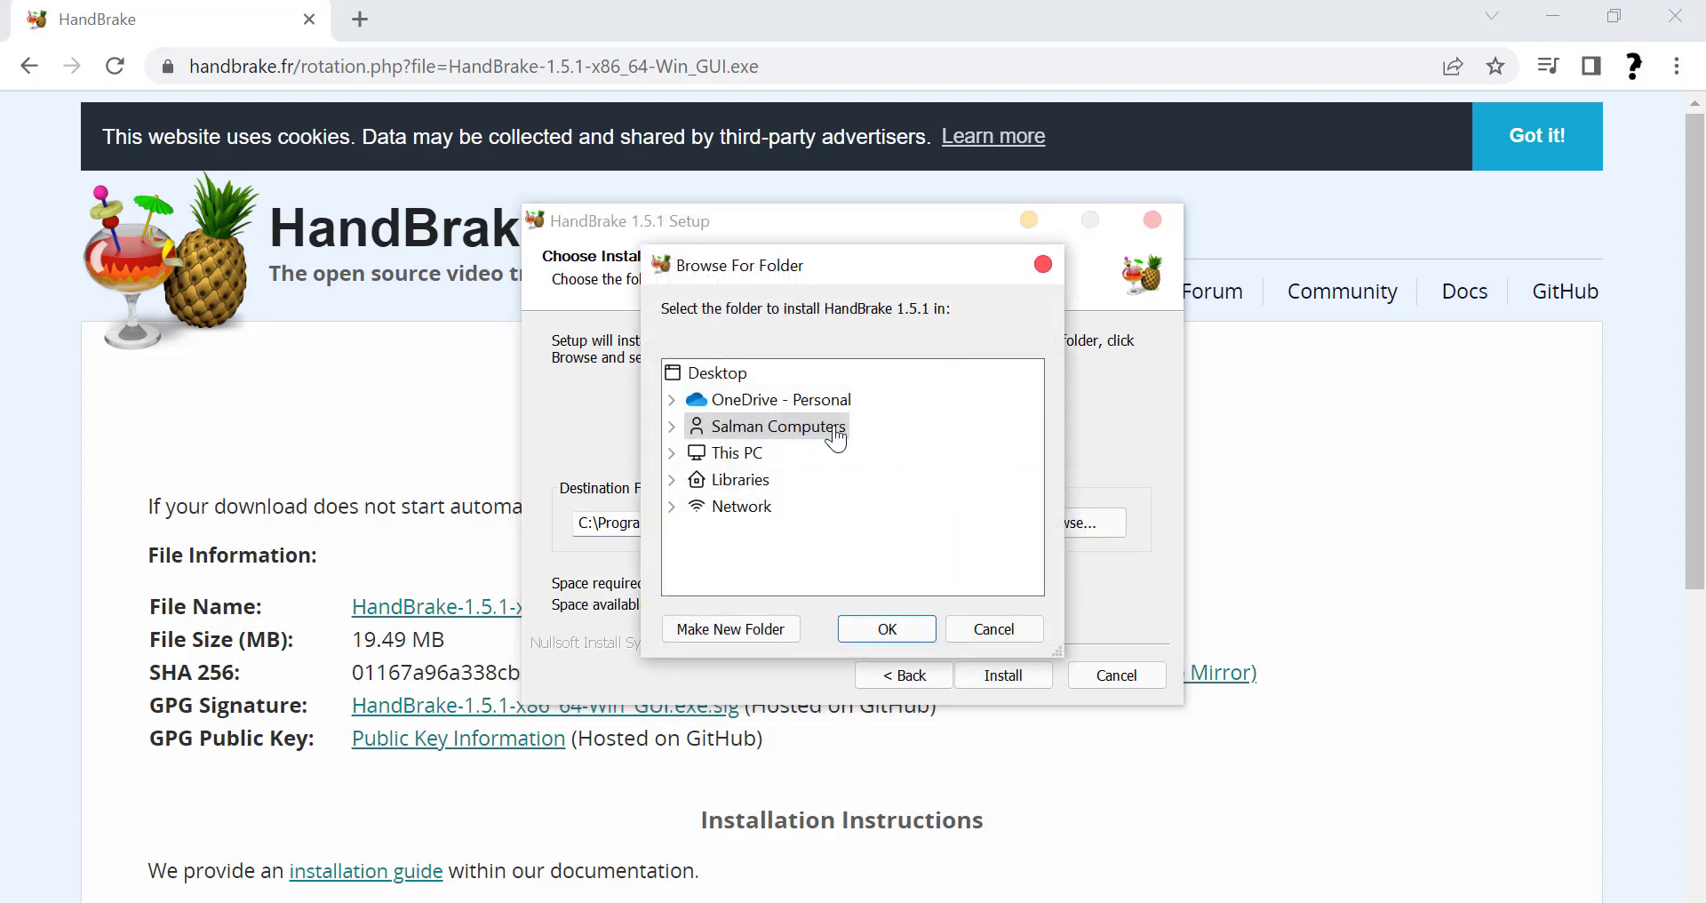
{"action": "left_click", "coordinate": [981, 629]}
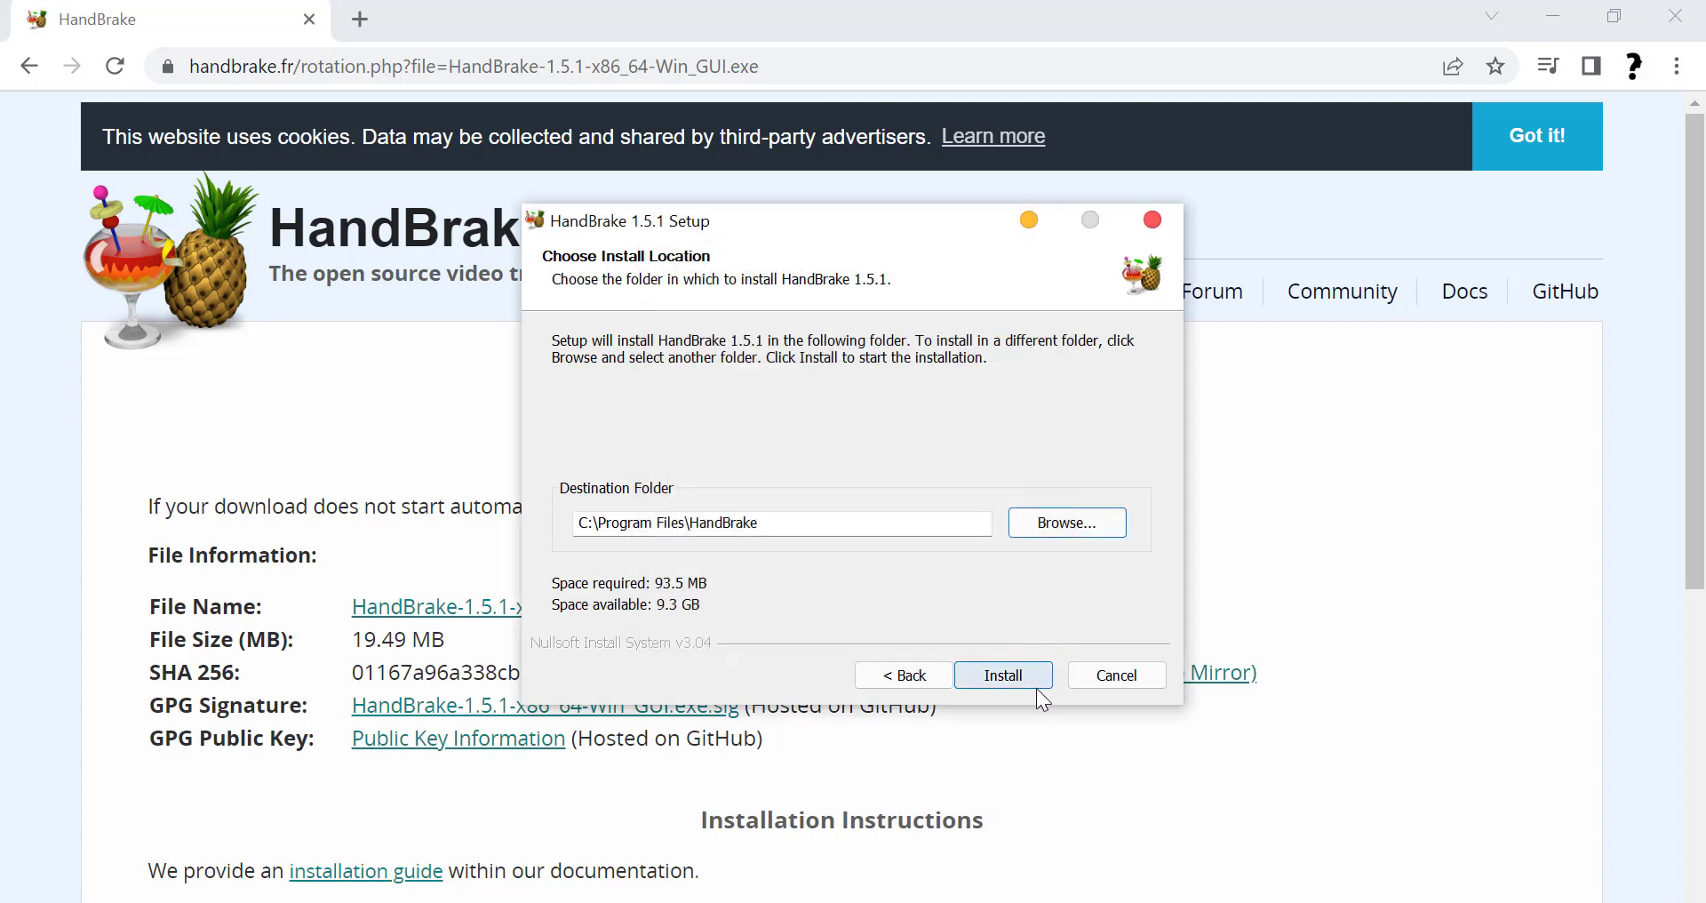
{"action": "left_click", "coordinate": [1000, 675]}
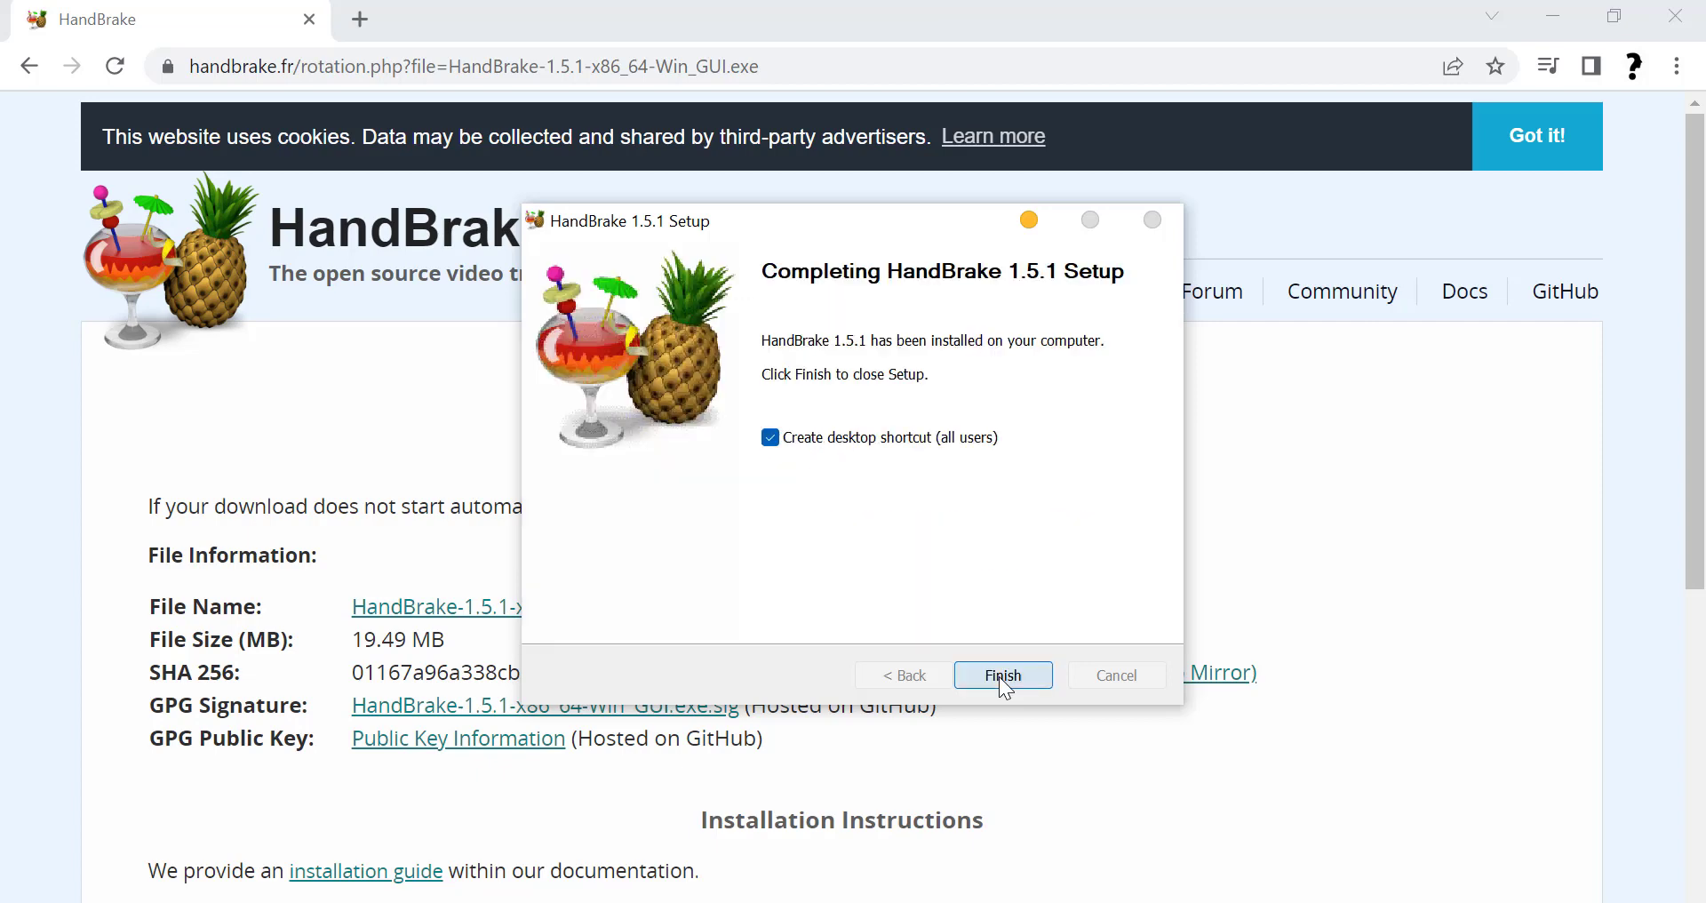
{"action": "left_click", "coordinate": [1002, 676]}
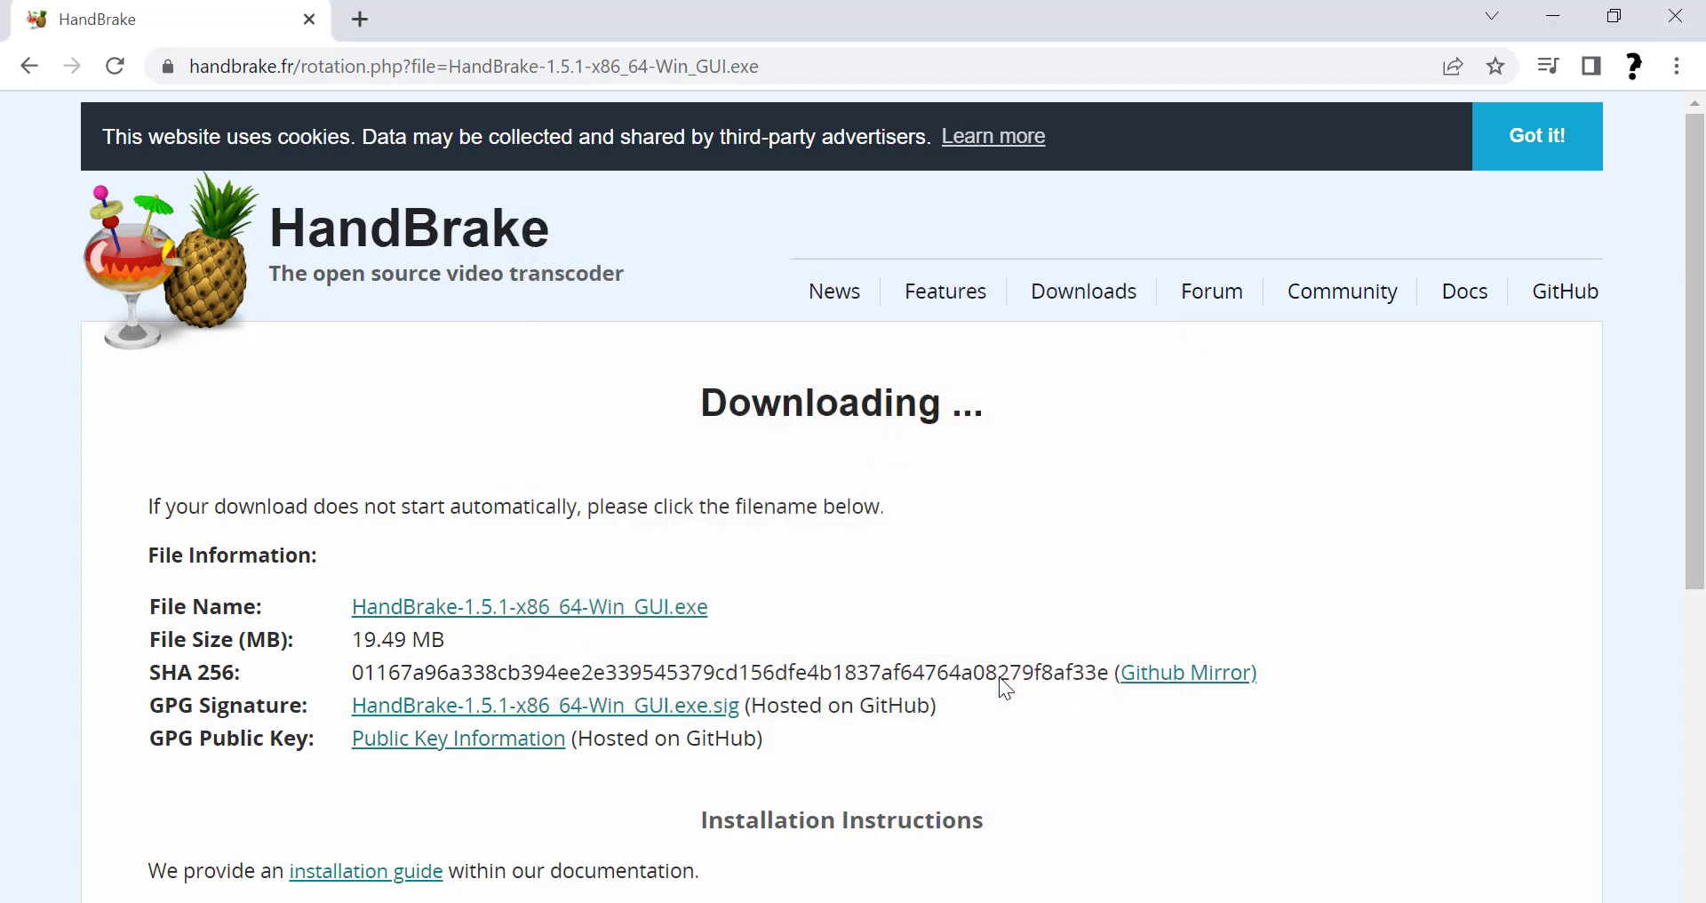
Find HandBrake through Windows search with 'hand' and launch it.
{"action": "key", "text": "super"}
{"action": "type", "text": "hand"}
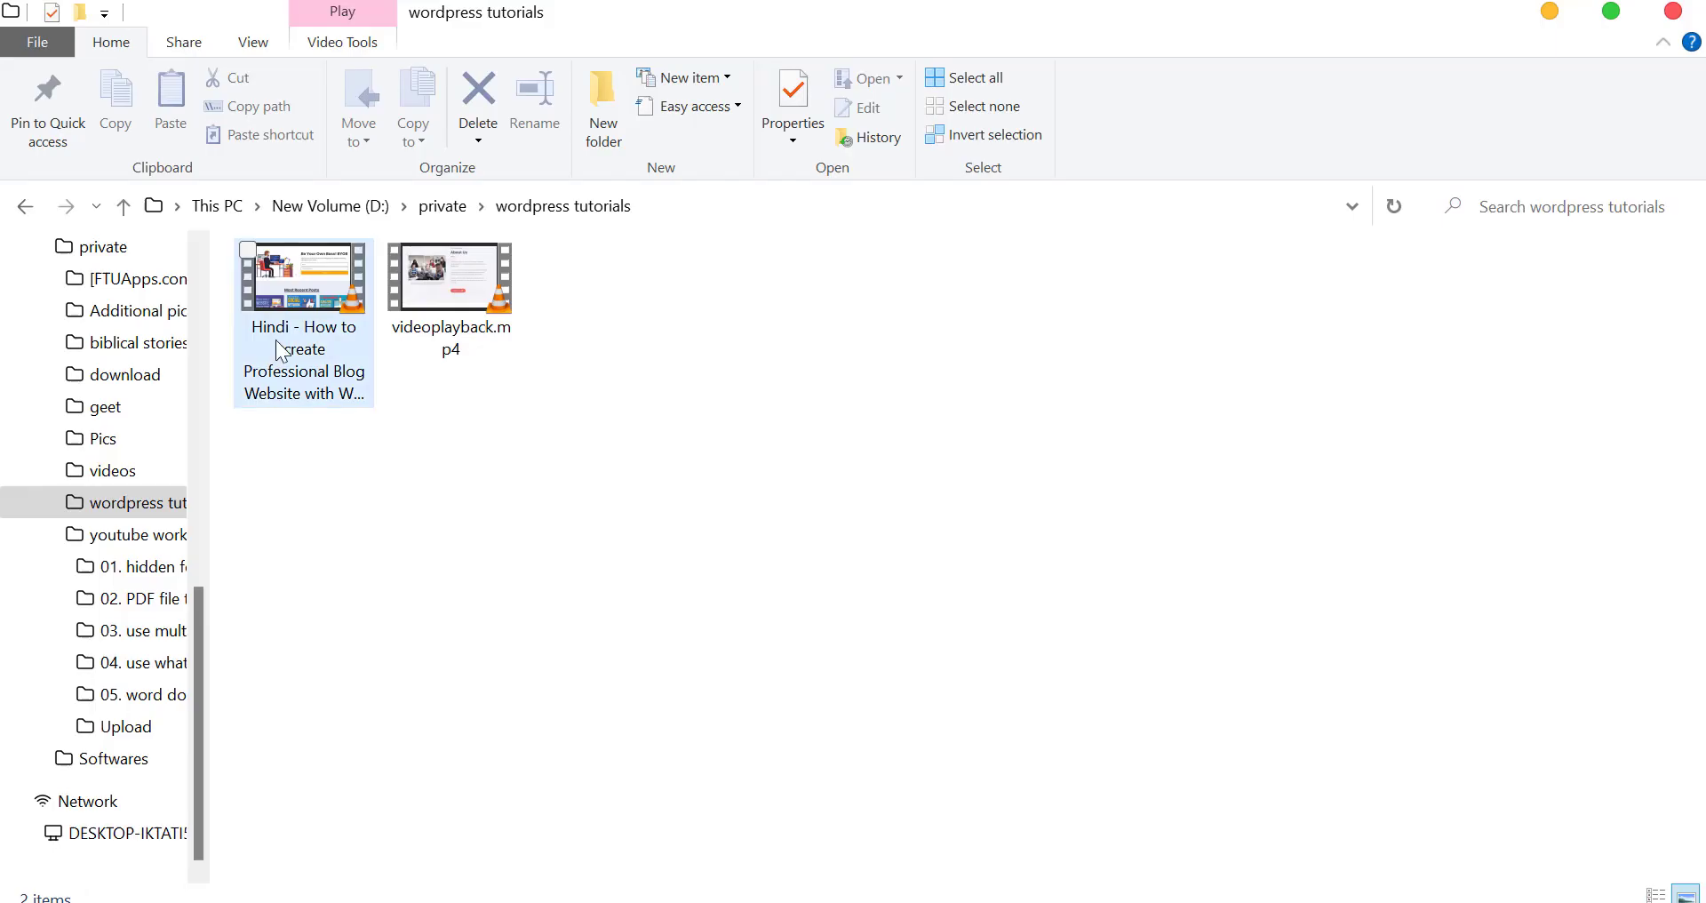
{"action": "mouse_move", "coordinate": [277, 341]}
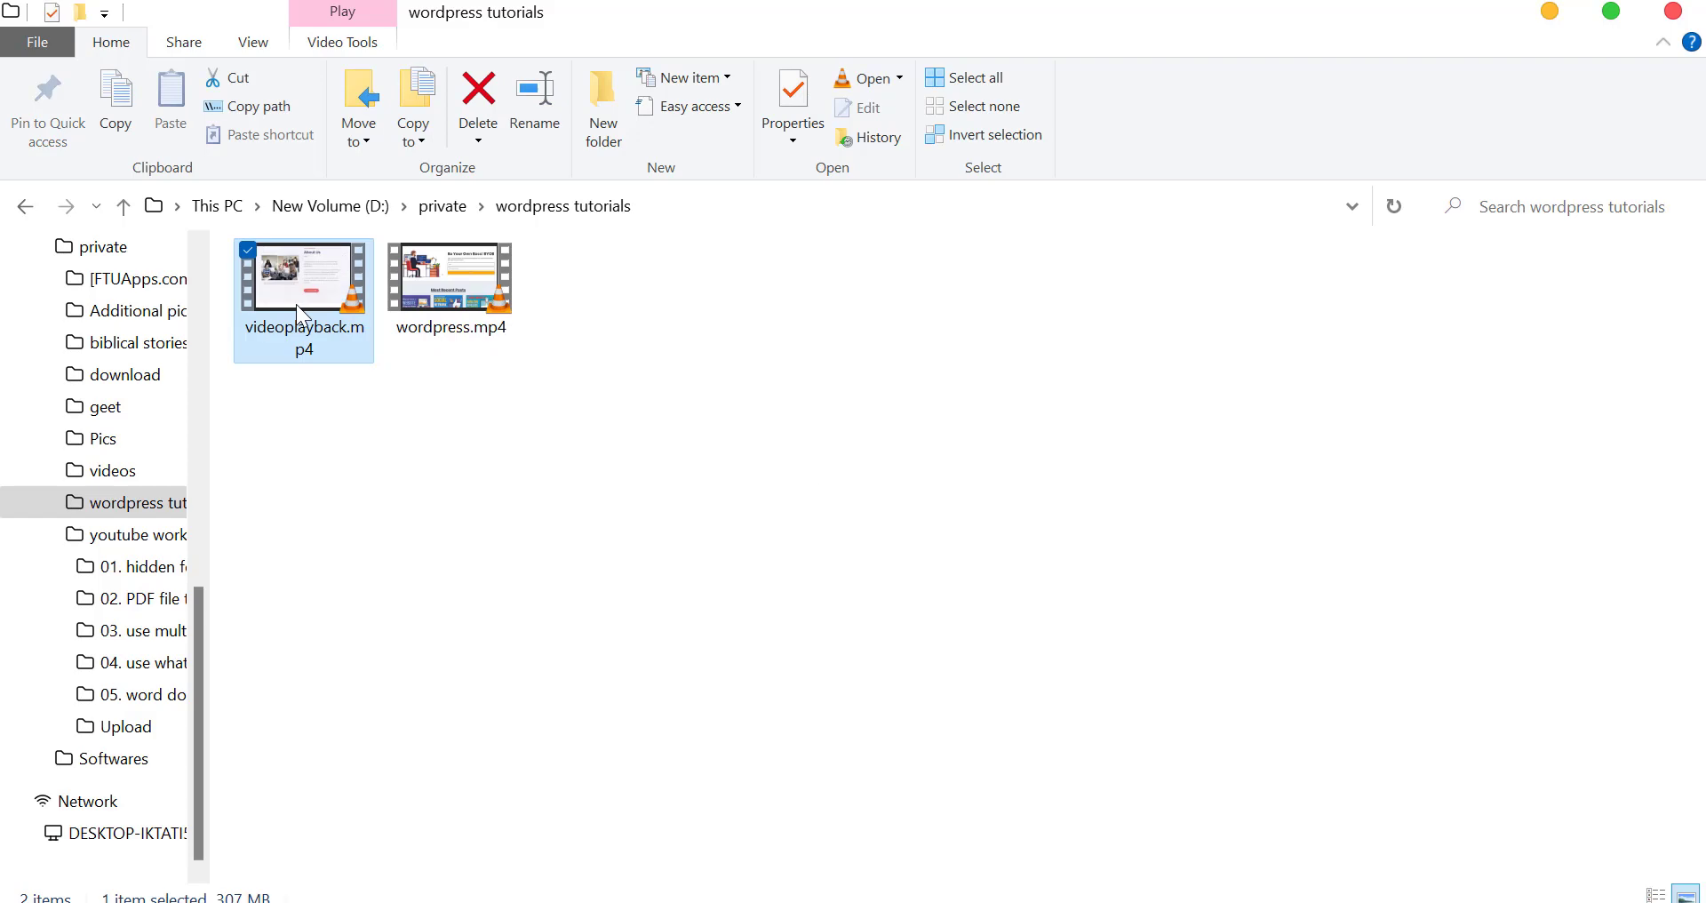
Confirm videoplayback.mp4 is 307 MB in Properties, then drag it into HandBrake as the source.
{"action": "key", "text": "shift+F10"}
{"action": "left_click", "coordinate": [301, 890]}
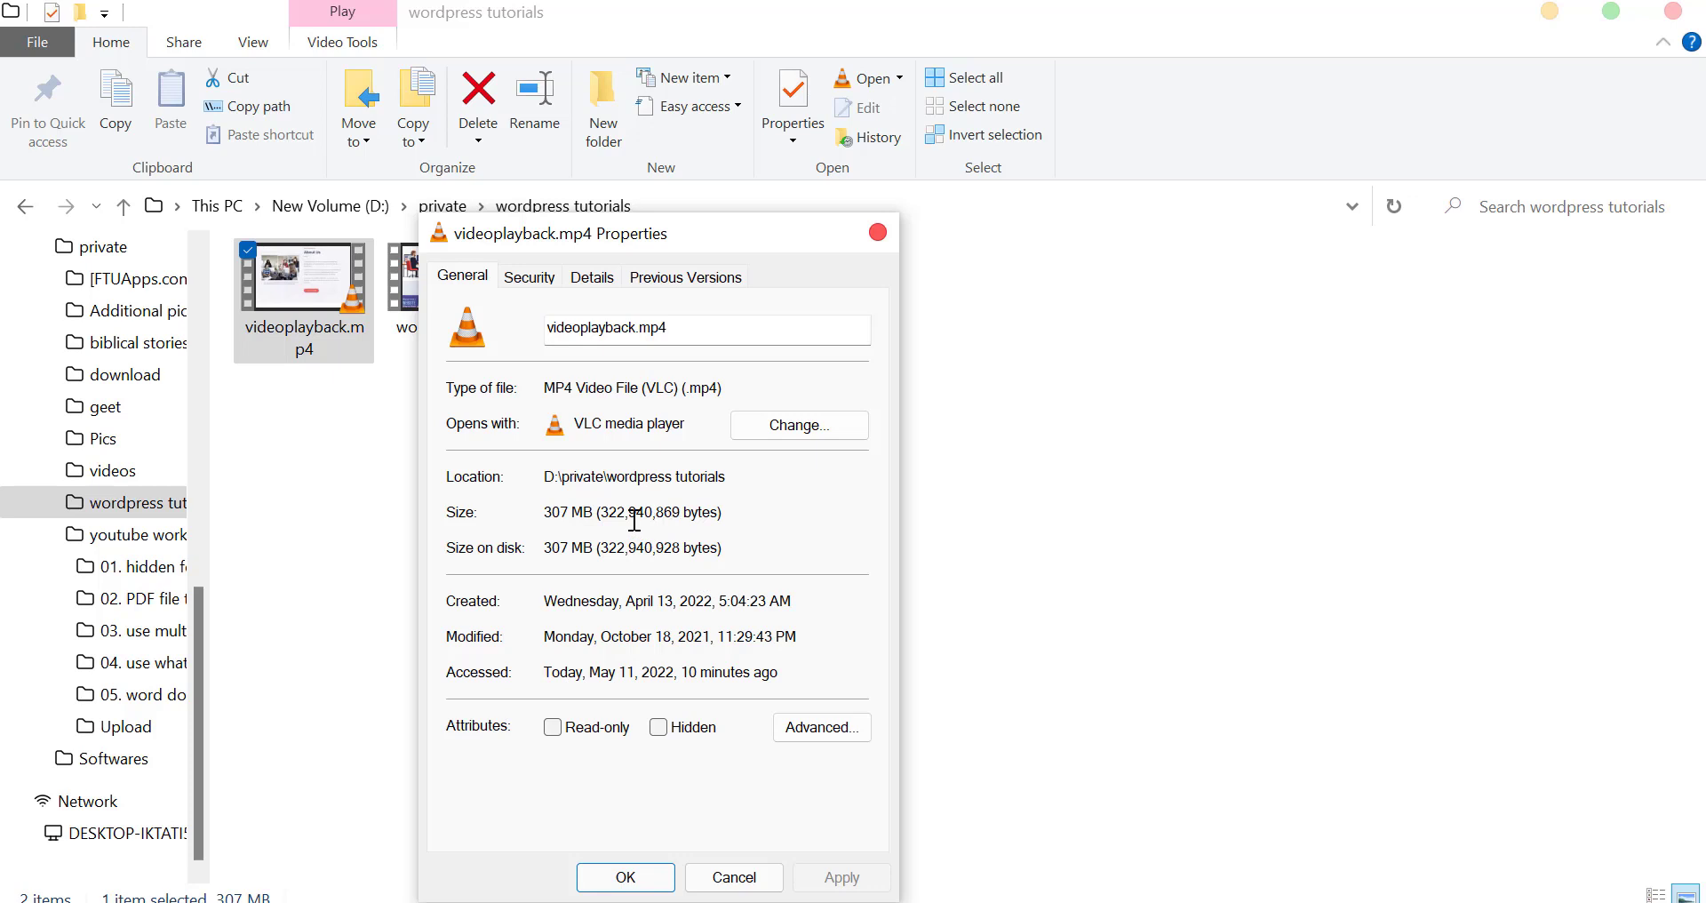
{"action": "left_click_drag", "start_coordinate": [546, 515], "coordinate": [613, 515]}
{"action": "key", "text": "Escape"}
{"action": "left_click_drag", "start_coordinate": [286, 313], "coordinate": [775, 381]}
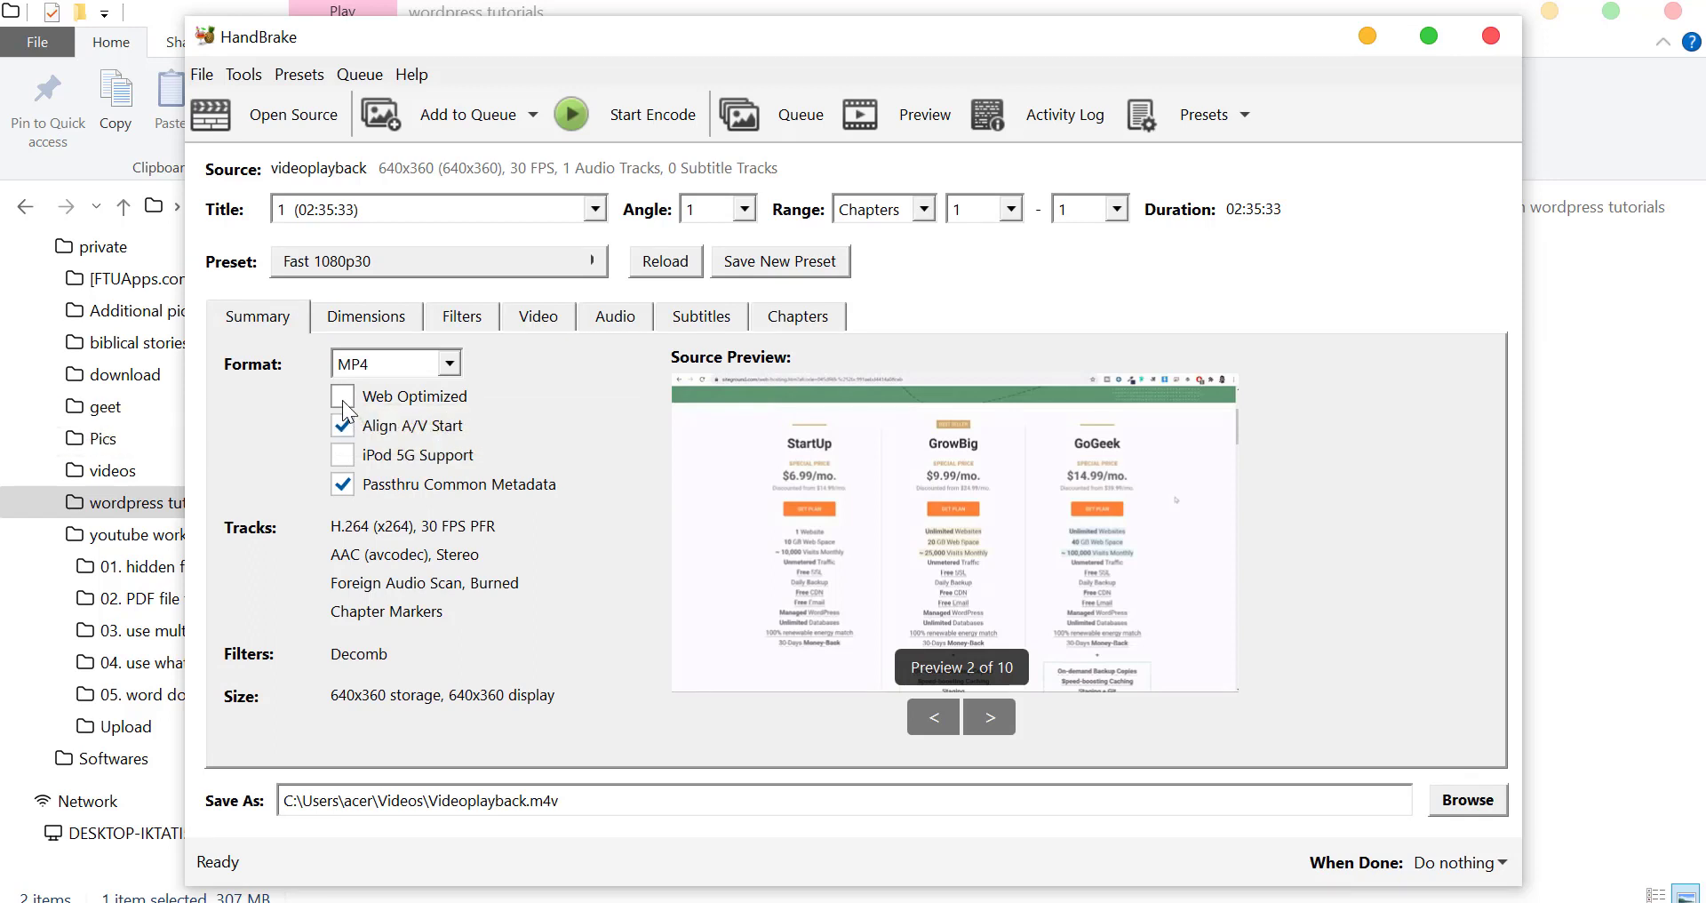
Enable Web Optimized and set the framerate to 25 fps, keeping the H.264 (x264) encoder.
{"action": "left_click", "coordinate": [344, 406]}
{"action": "left_click", "coordinate": [366, 317]}
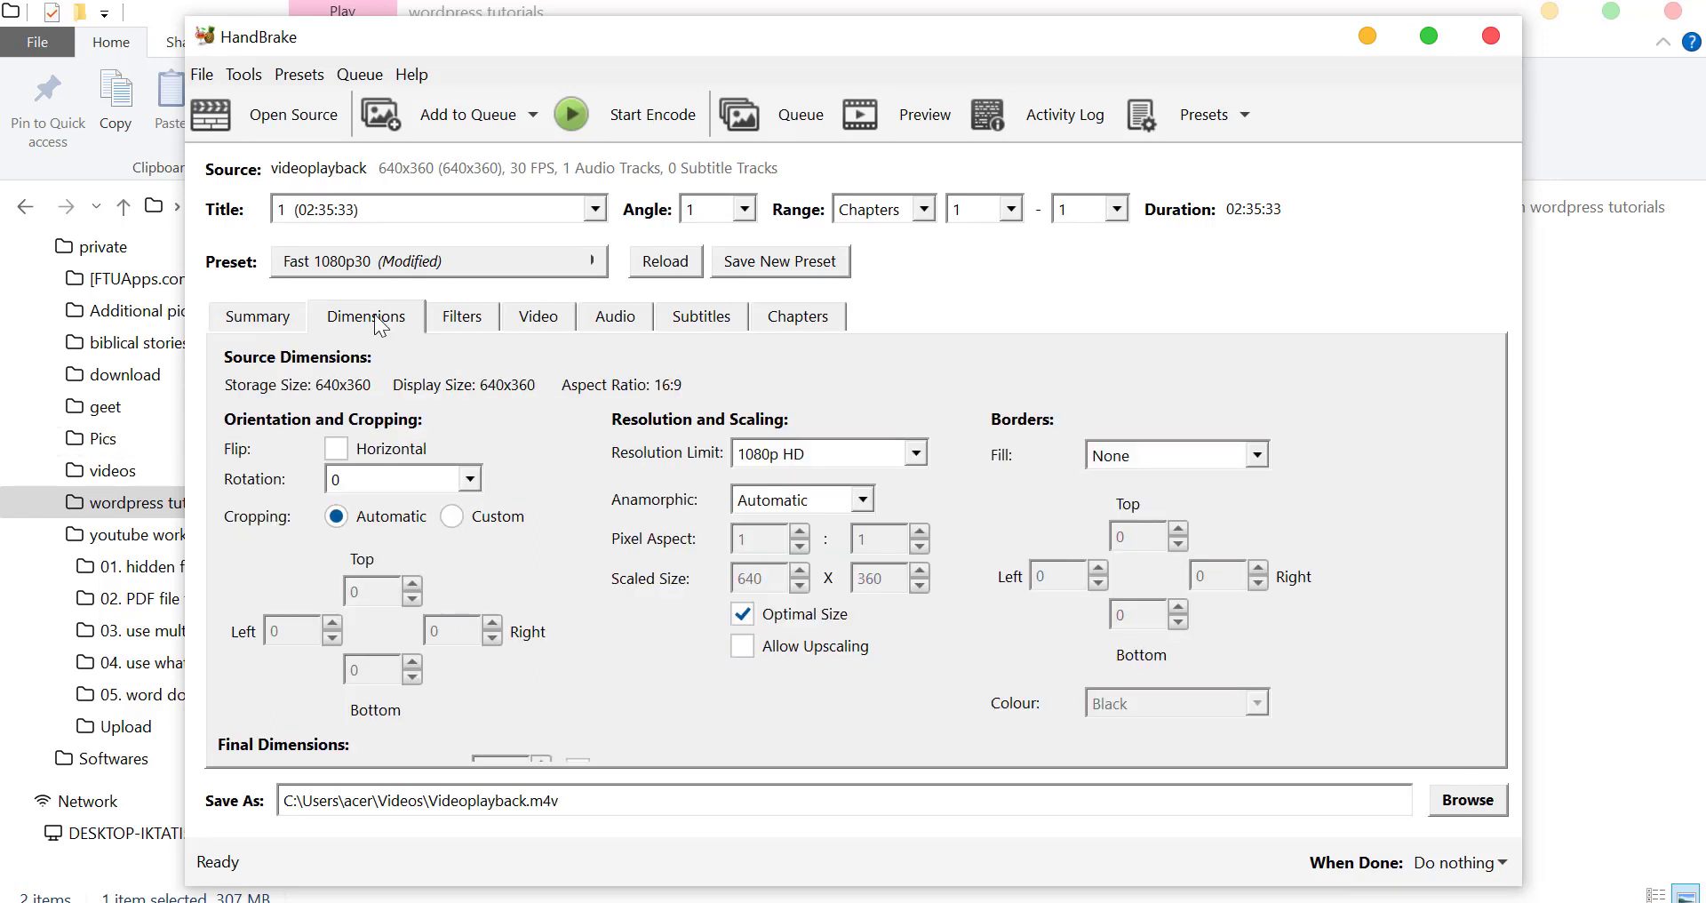
{"action": "left_click", "coordinate": [449, 321]}
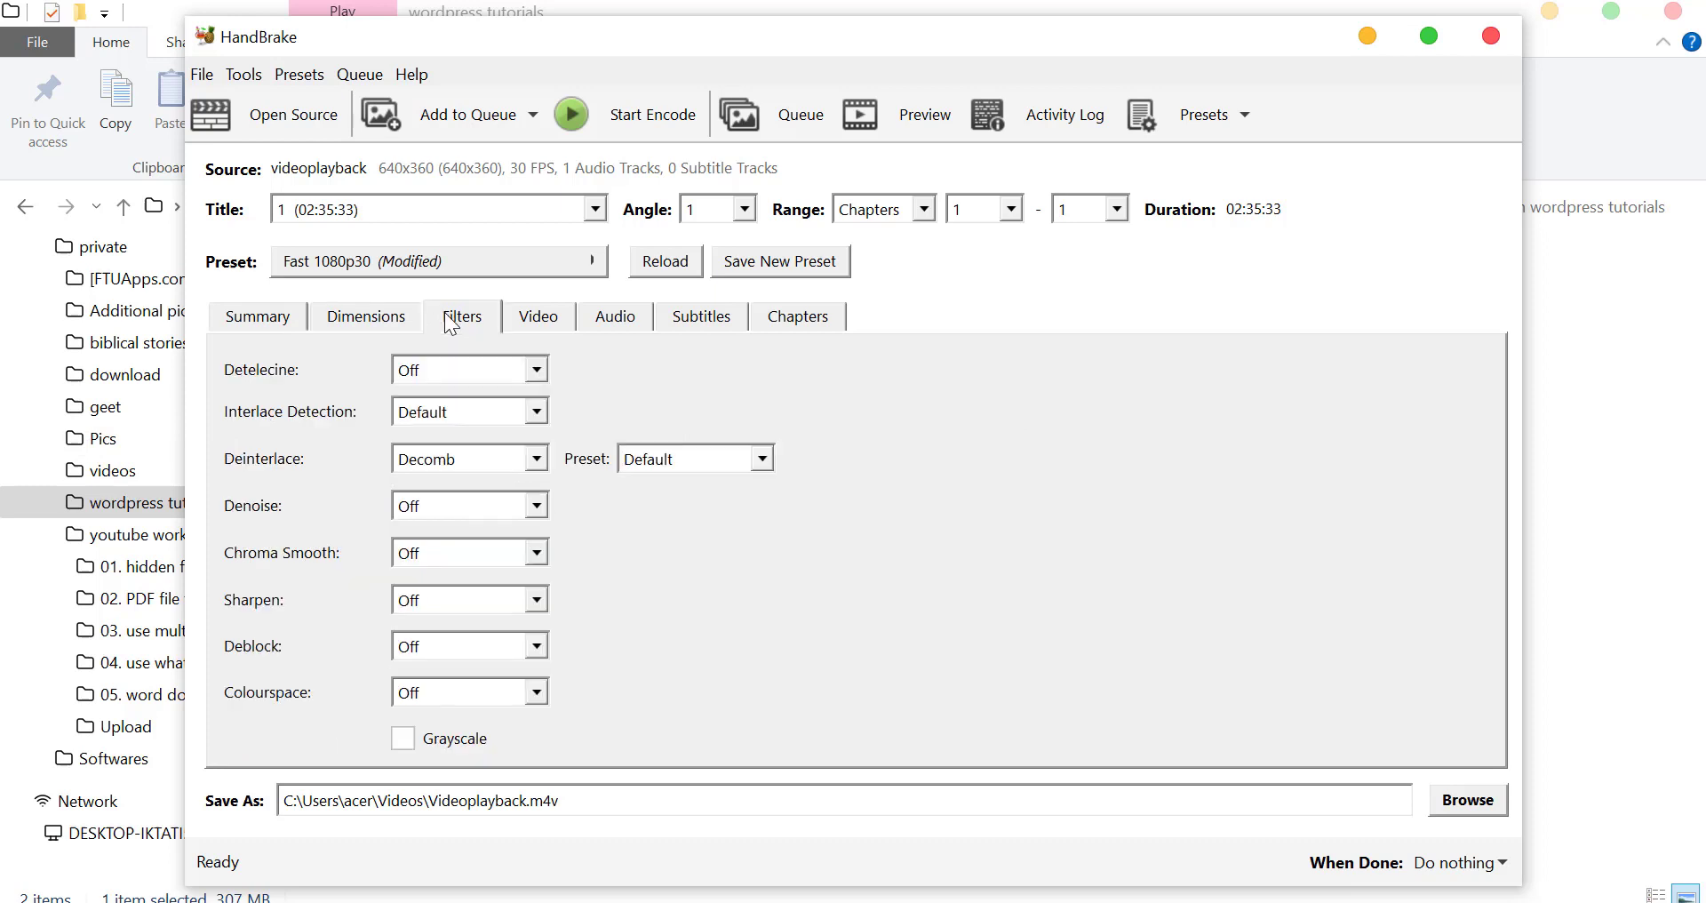
{"action": "left_click", "coordinate": [522, 322]}
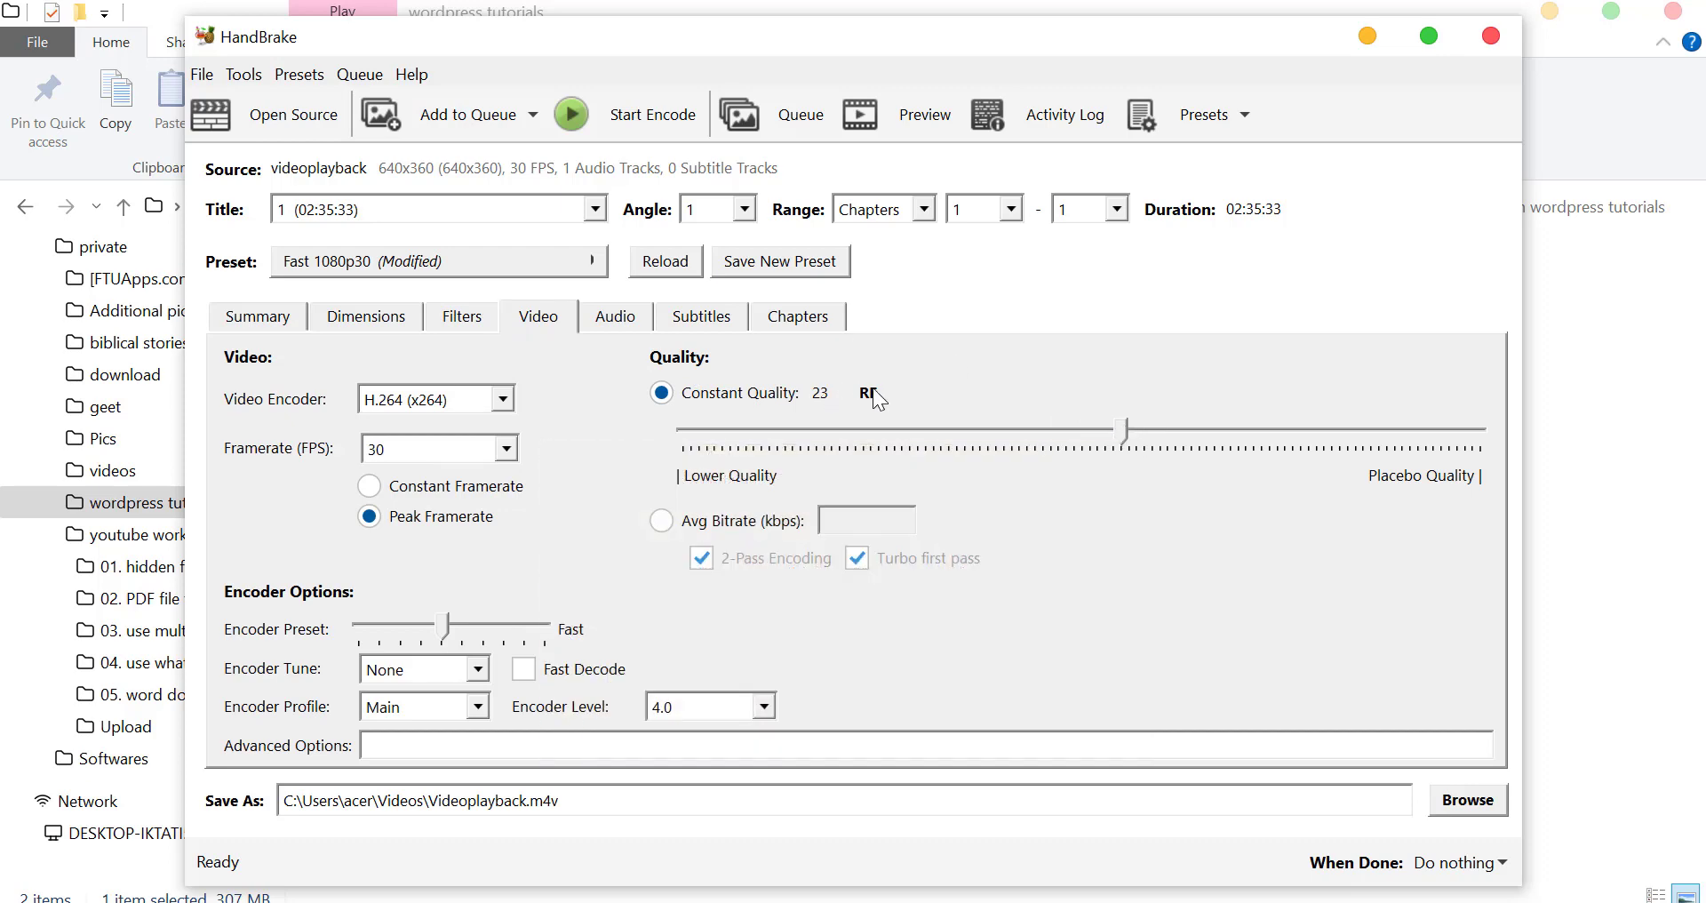
{"action": "left_click", "coordinate": [508, 452]}
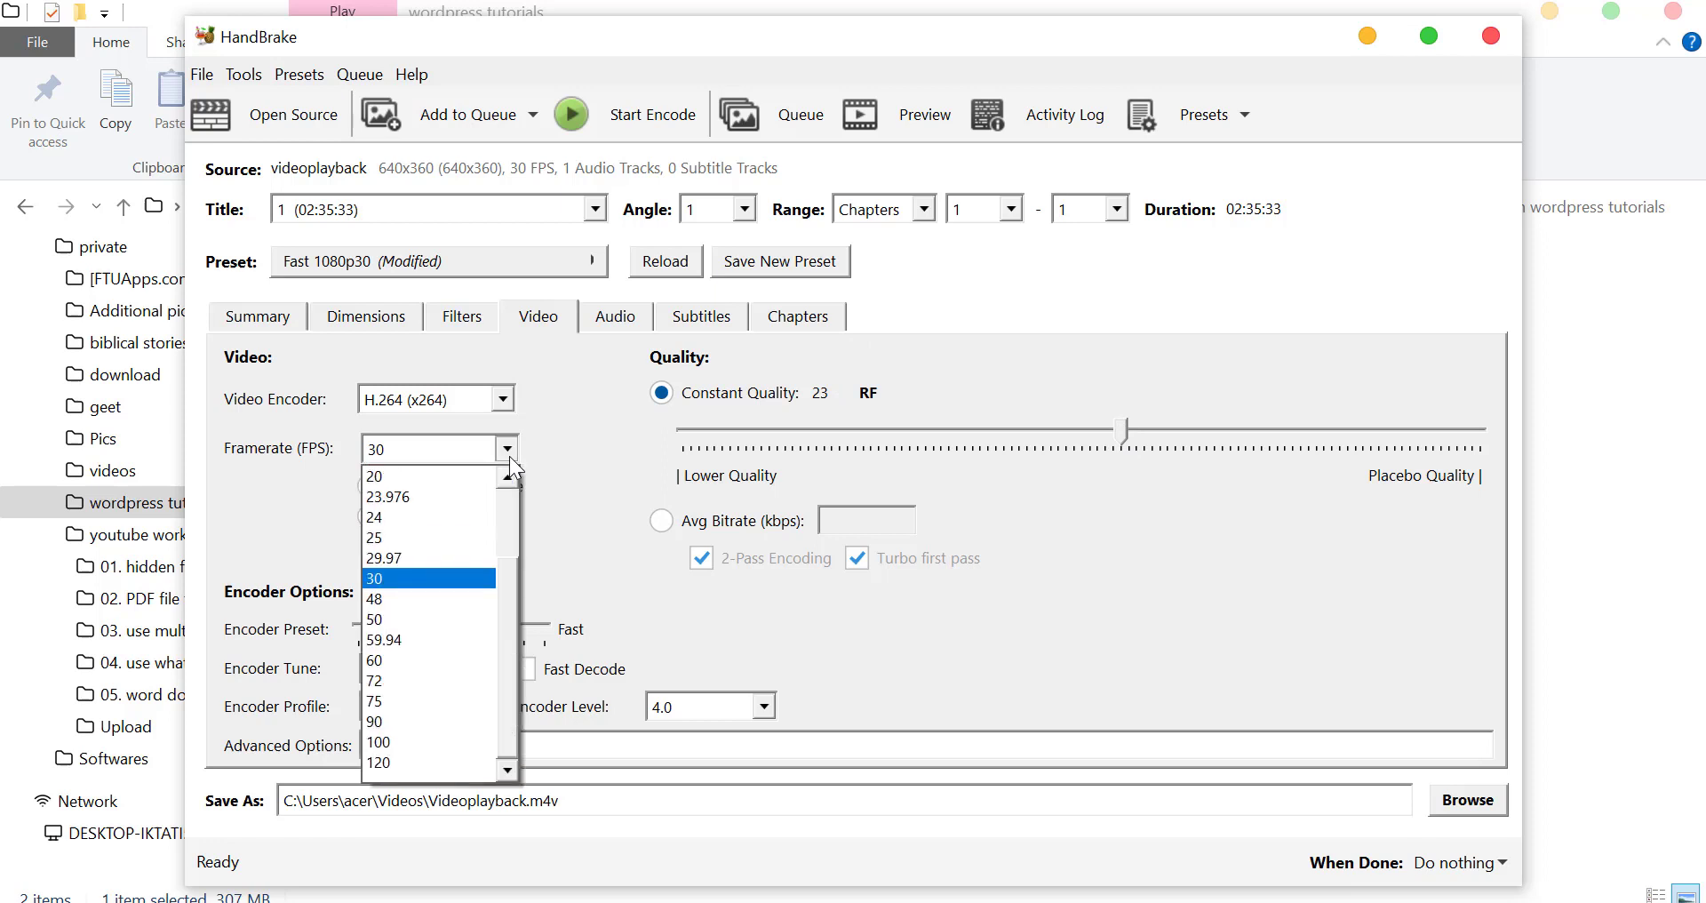
{"action": "left_click", "coordinate": [455, 533]}
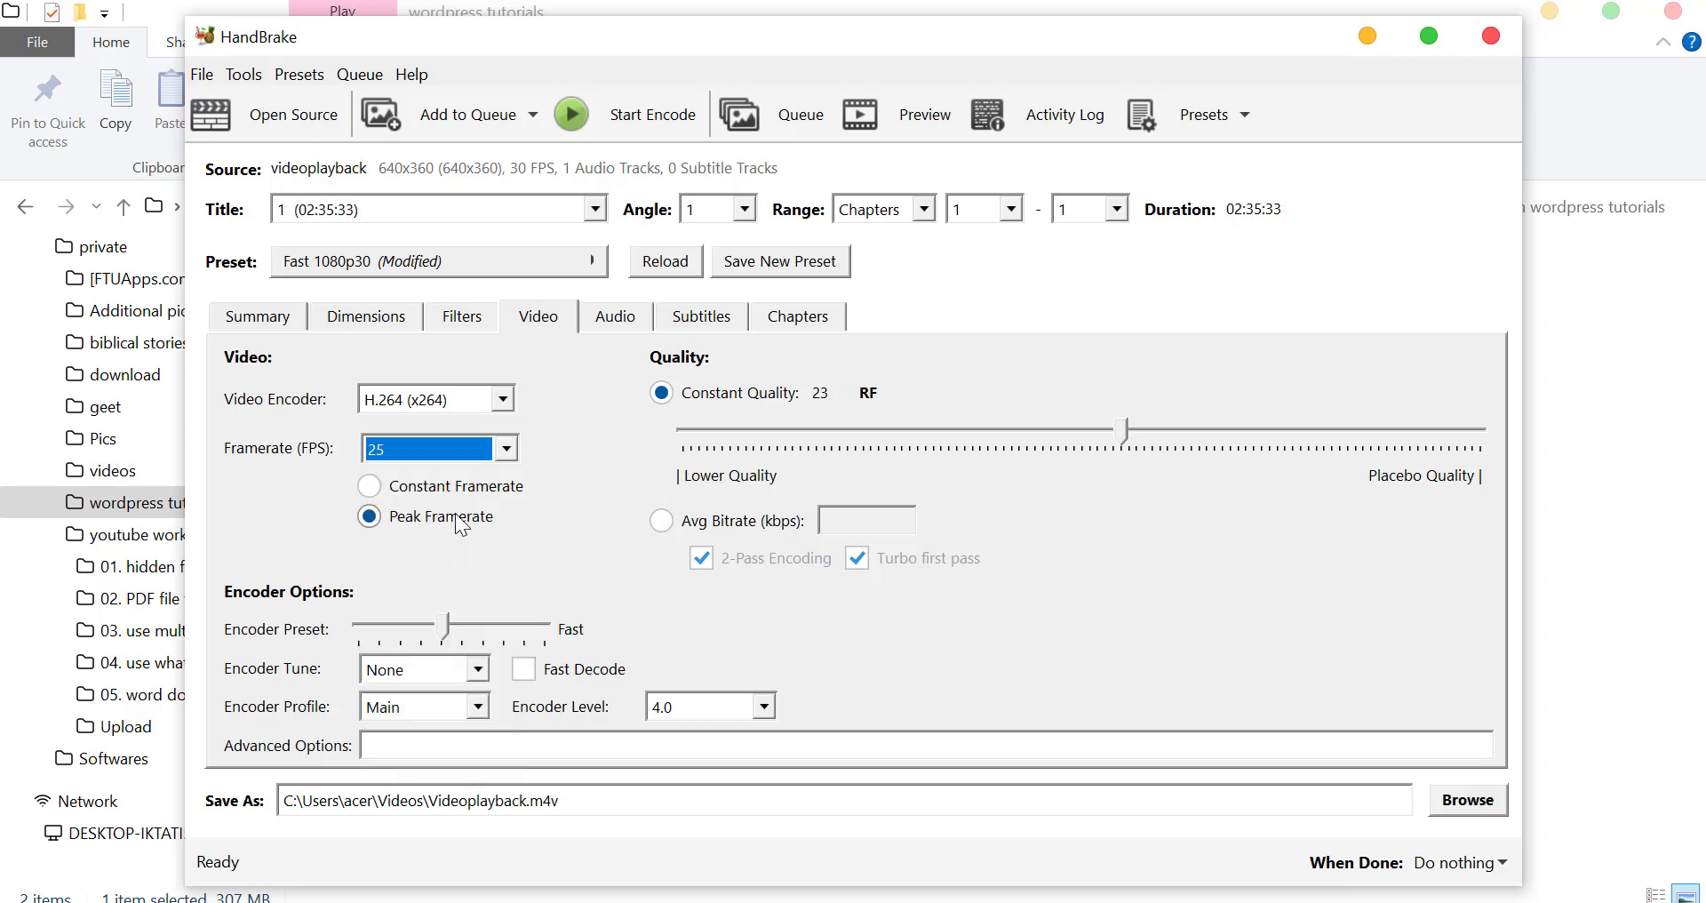
{"action": "left_click", "coordinate": [502, 397]}
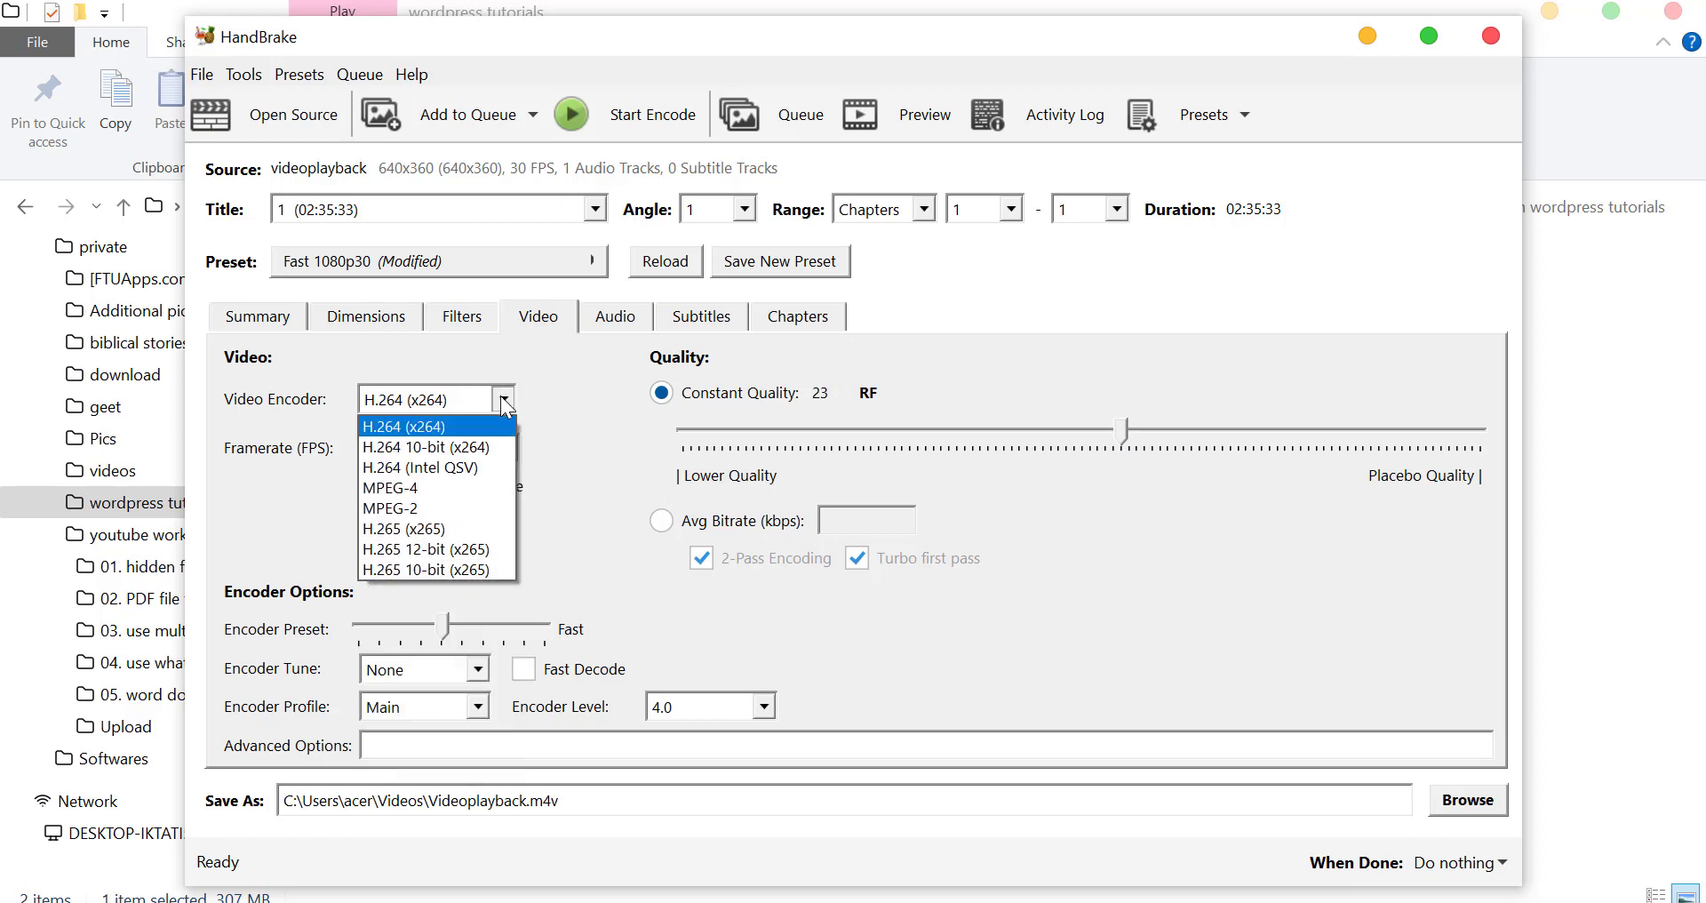
{"action": "left_click", "coordinate": [502, 397]}
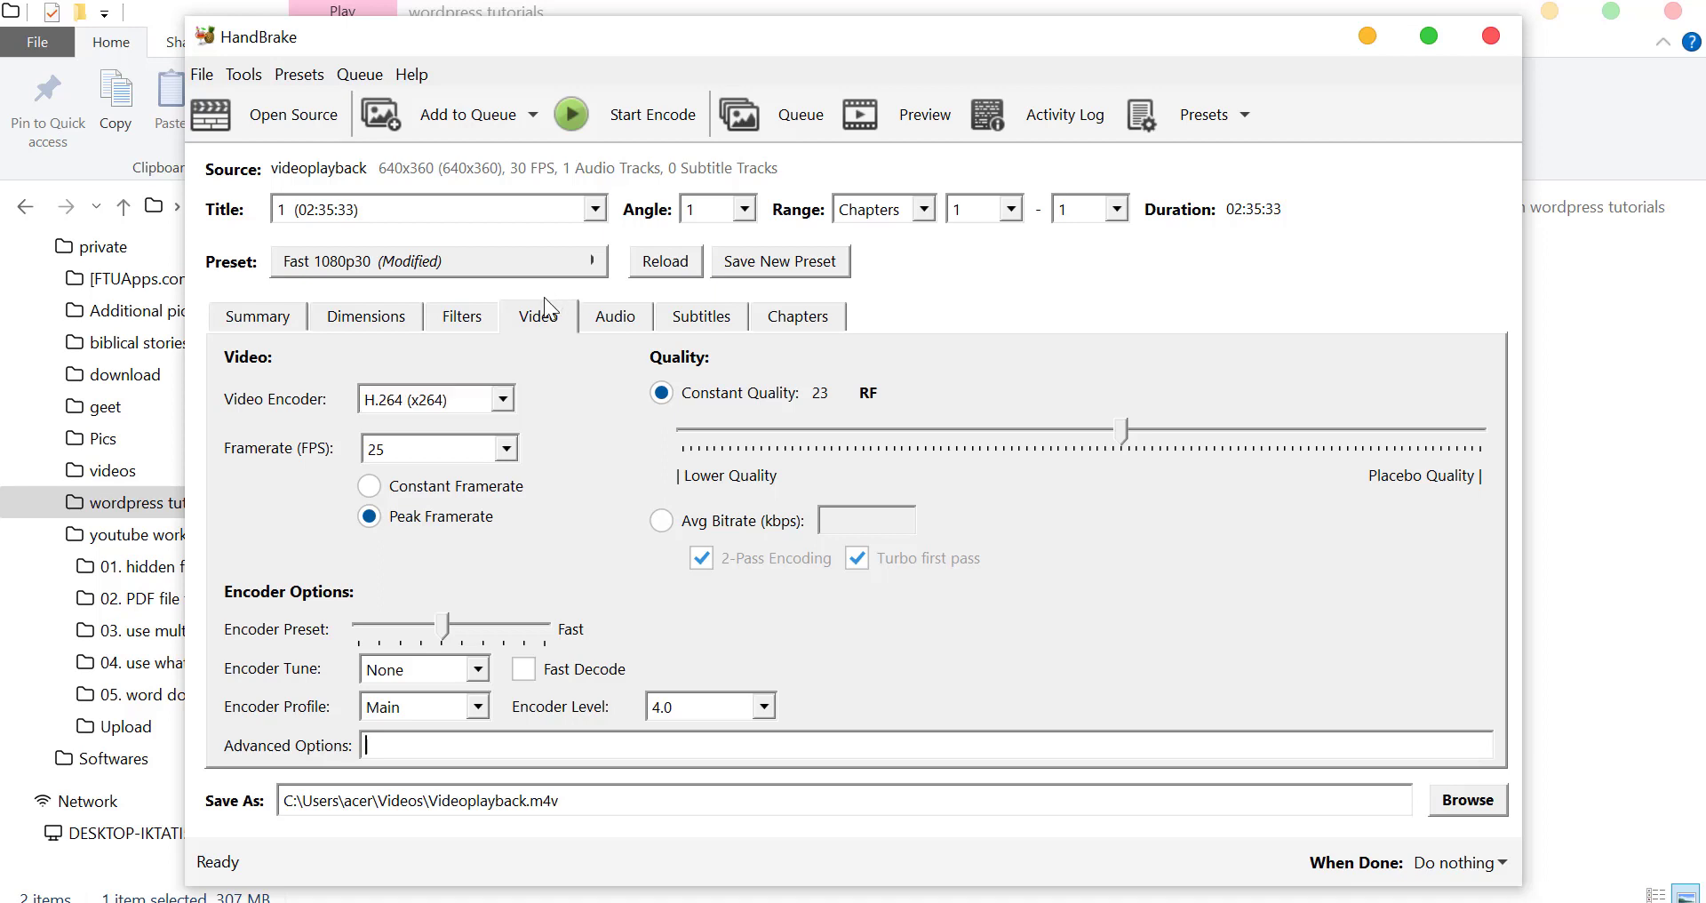
Review the Audio, Subtitles and Chapters settings, then return to the Summary.
{"action": "left_click", "coordinate": [615, 319]}
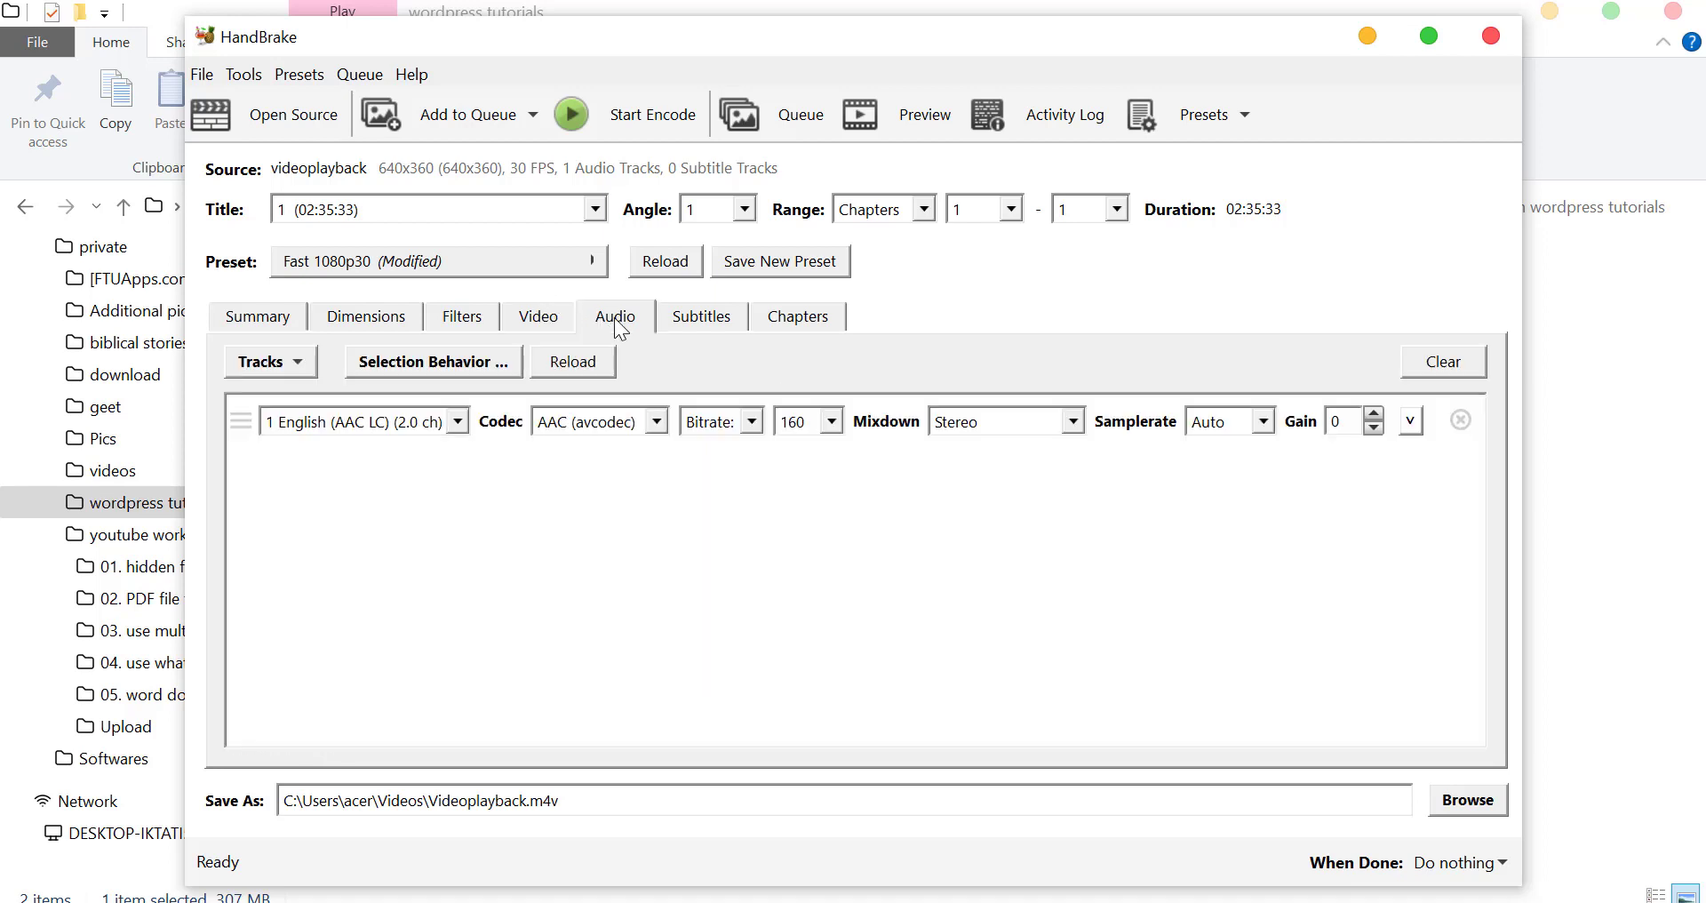
{"action": "left_click", "coordinate": [700, 321]}
{"action": "left_click", "coordinate": [795, 325]}
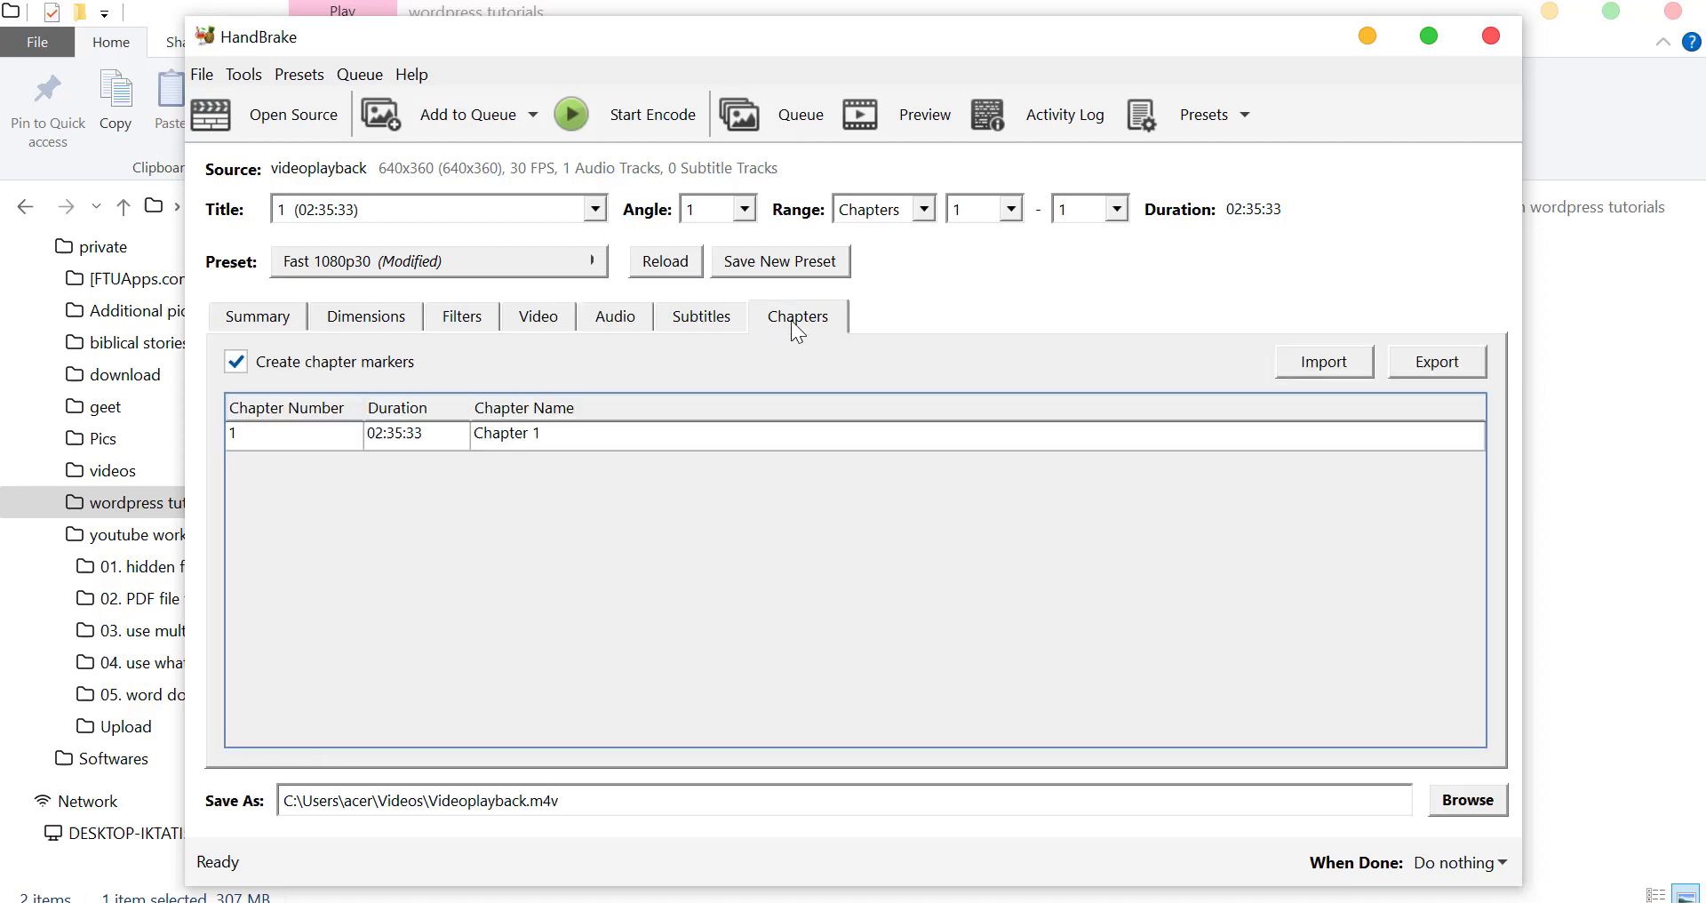
{"action": "left_click", "coordinate": [258, 317]}
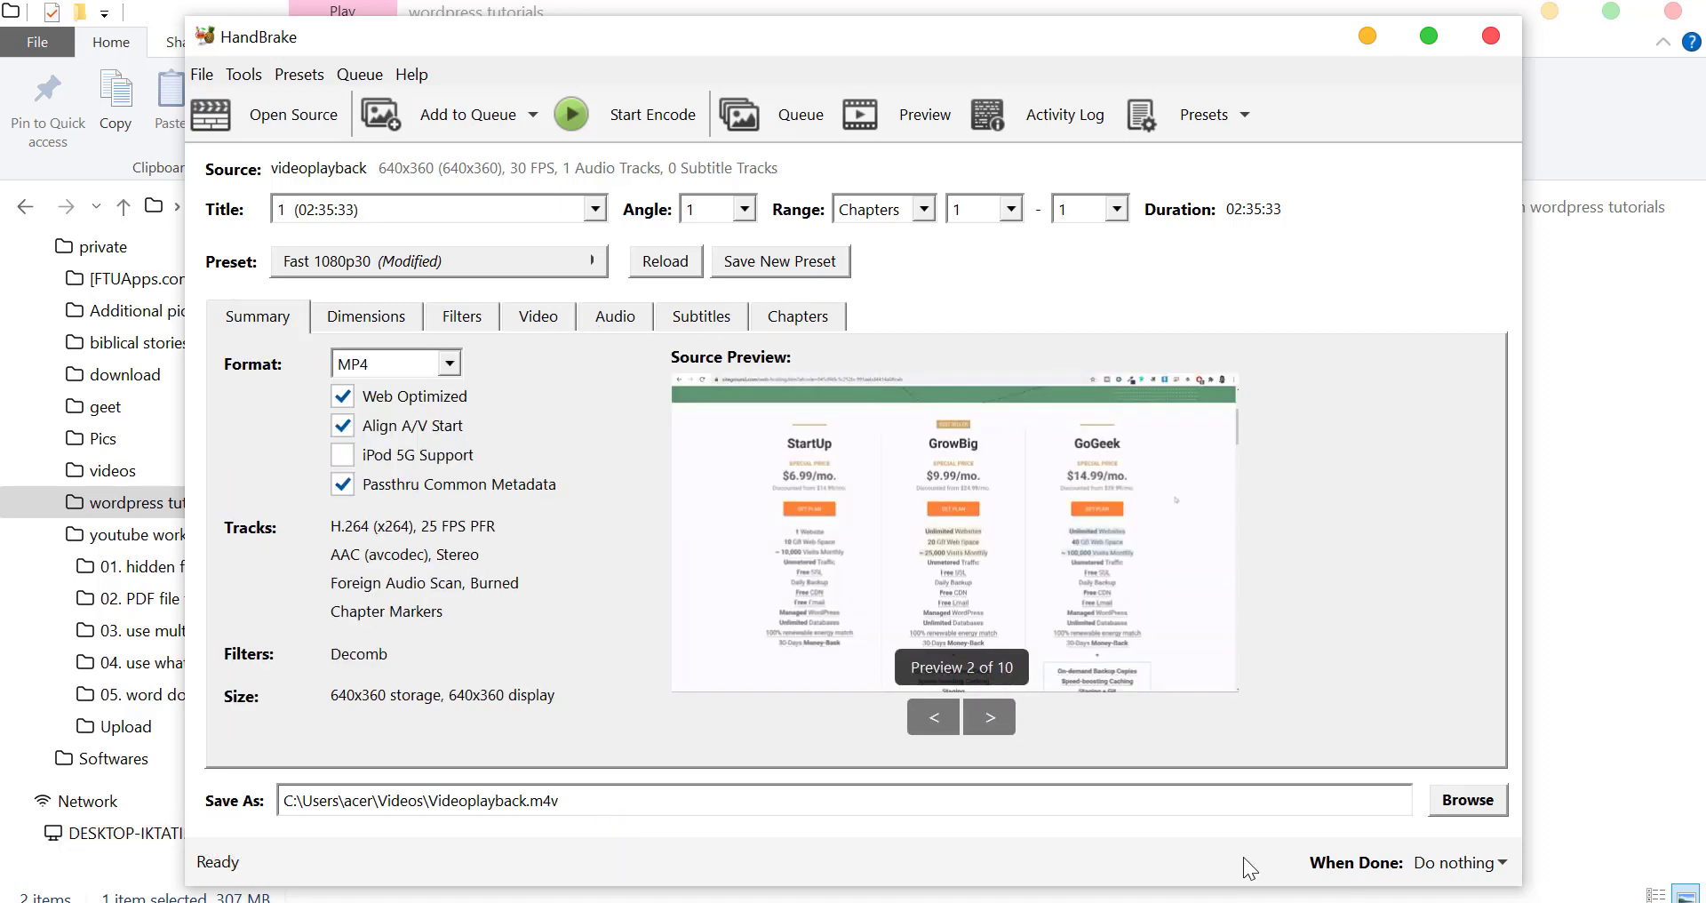
Set the output to D:\Videoplayback Compressed.m4v and encode it, then select the new file.
{"action": "left_click", "coordinate": [1491, 811]}
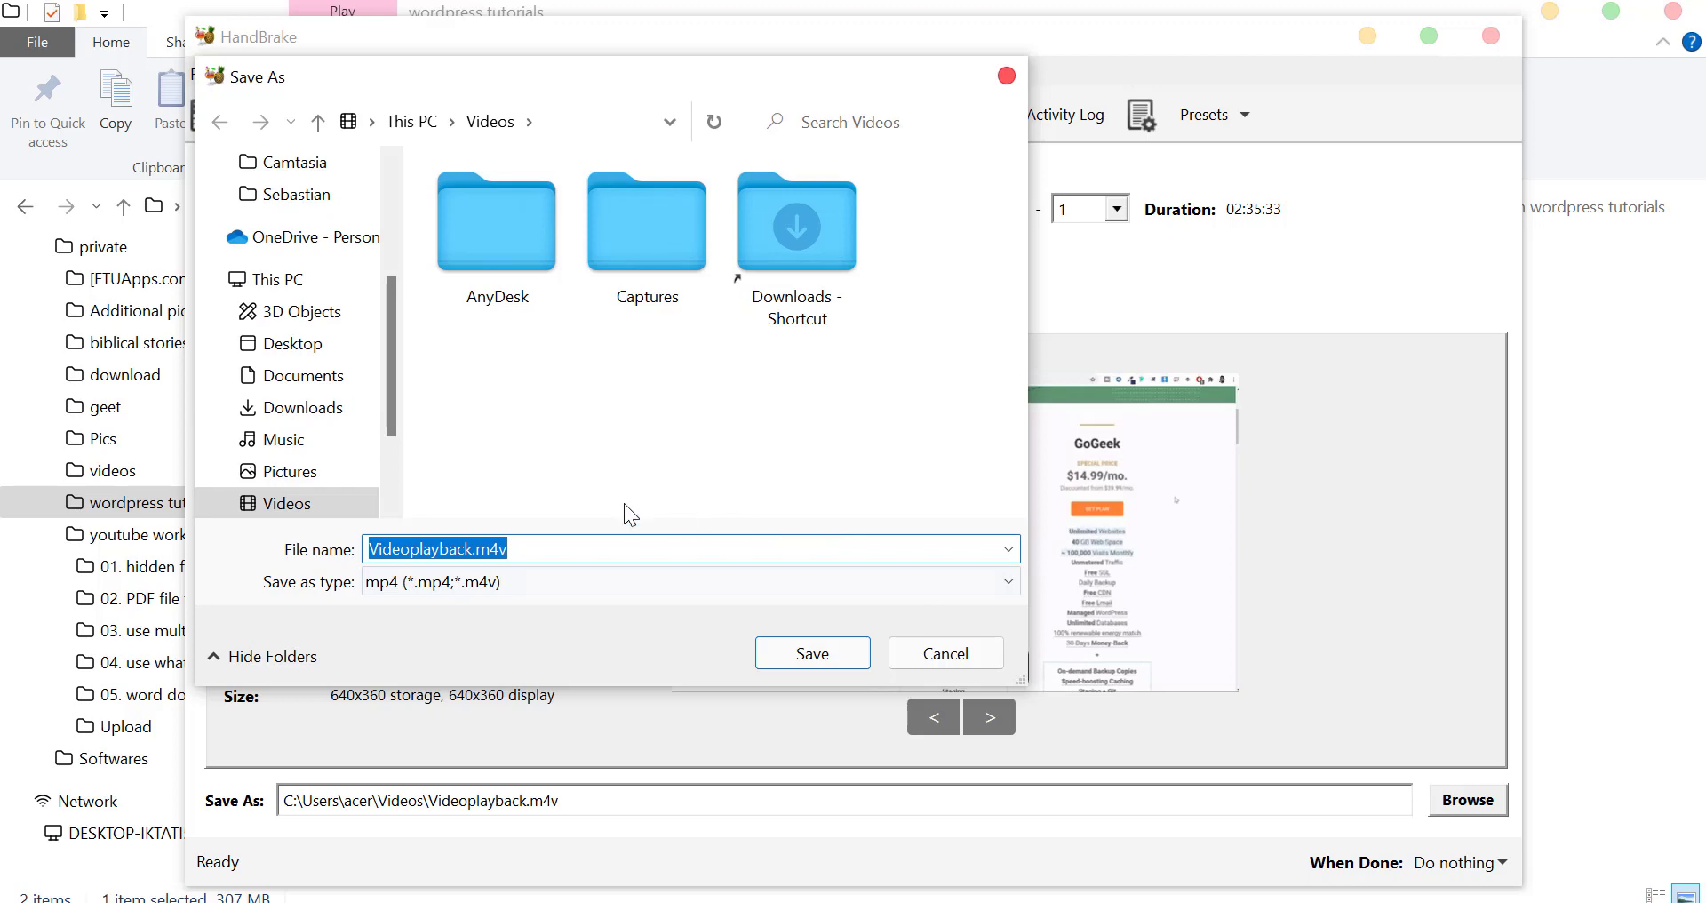
{"action": "left_click", "coordinate": [470, 550]}
{"action": "type", "text": "Compres"}
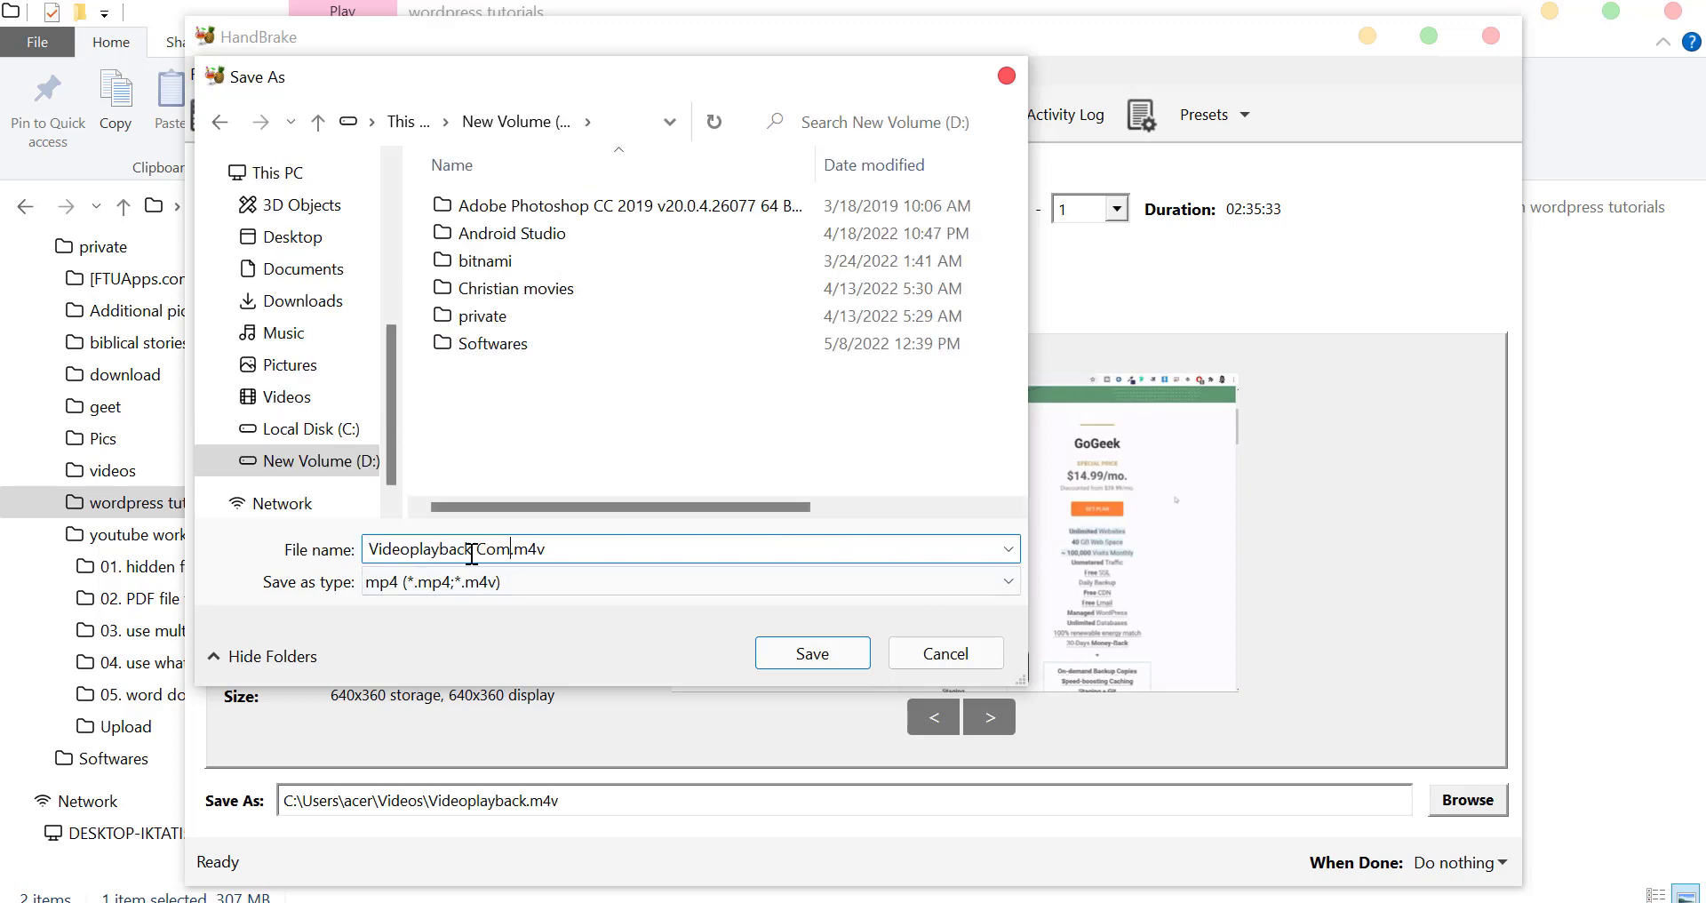
{"action": "type", "text": "sed"}
{"action": "key", "text": "Return"}
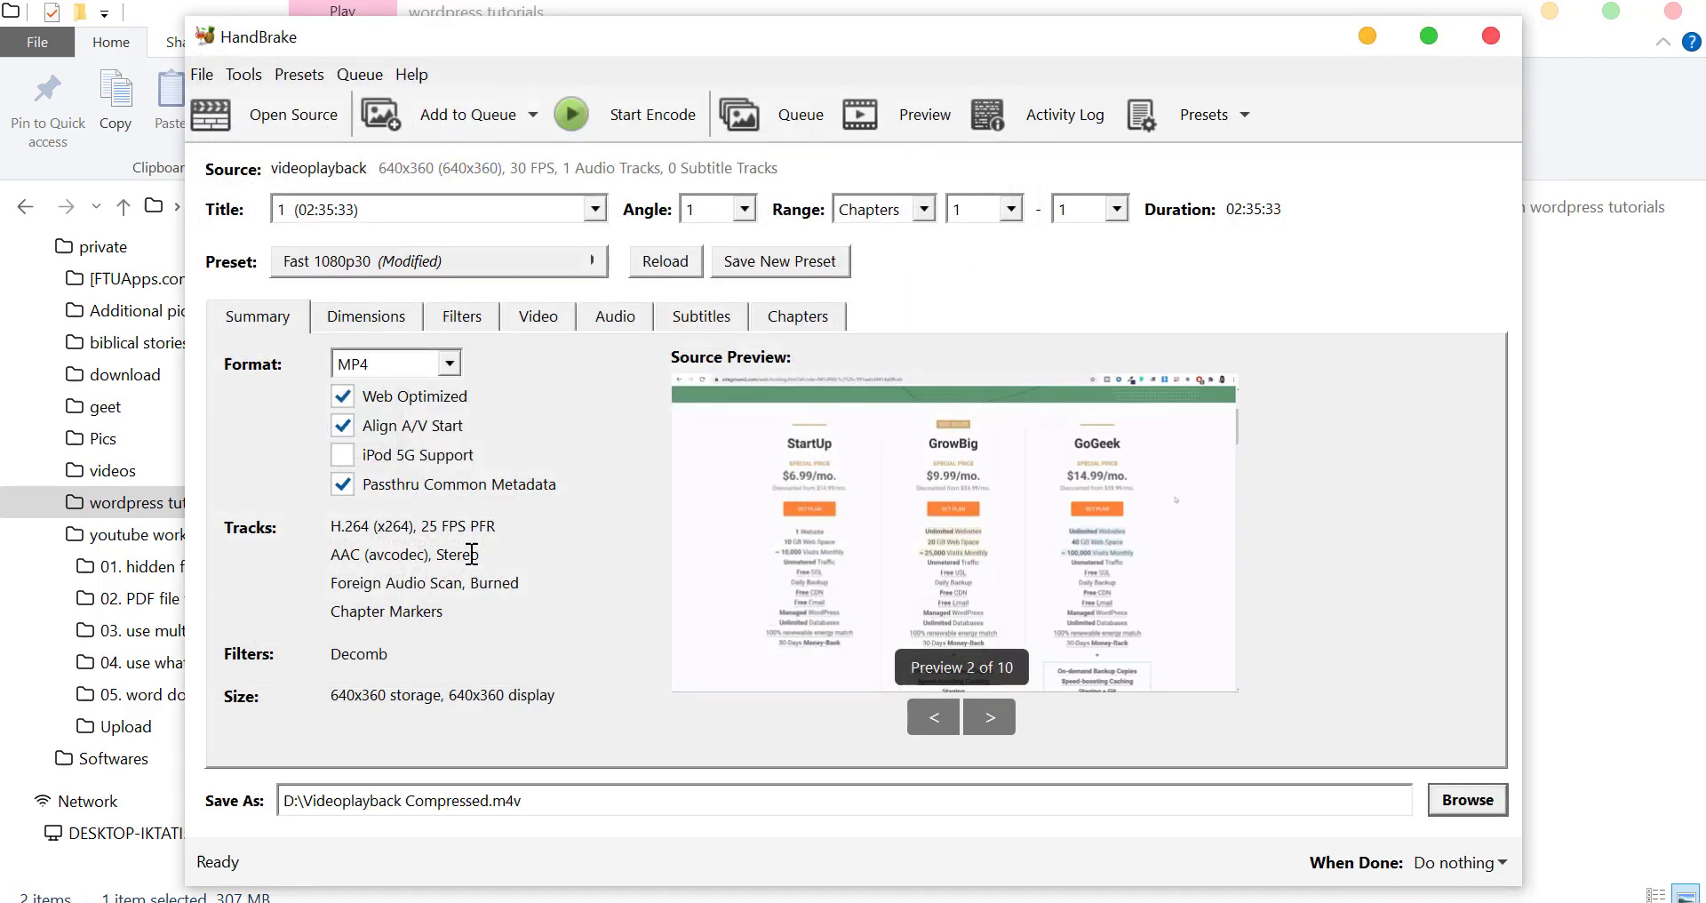
{"action": "left_click", "coordinate": [652, 130]}
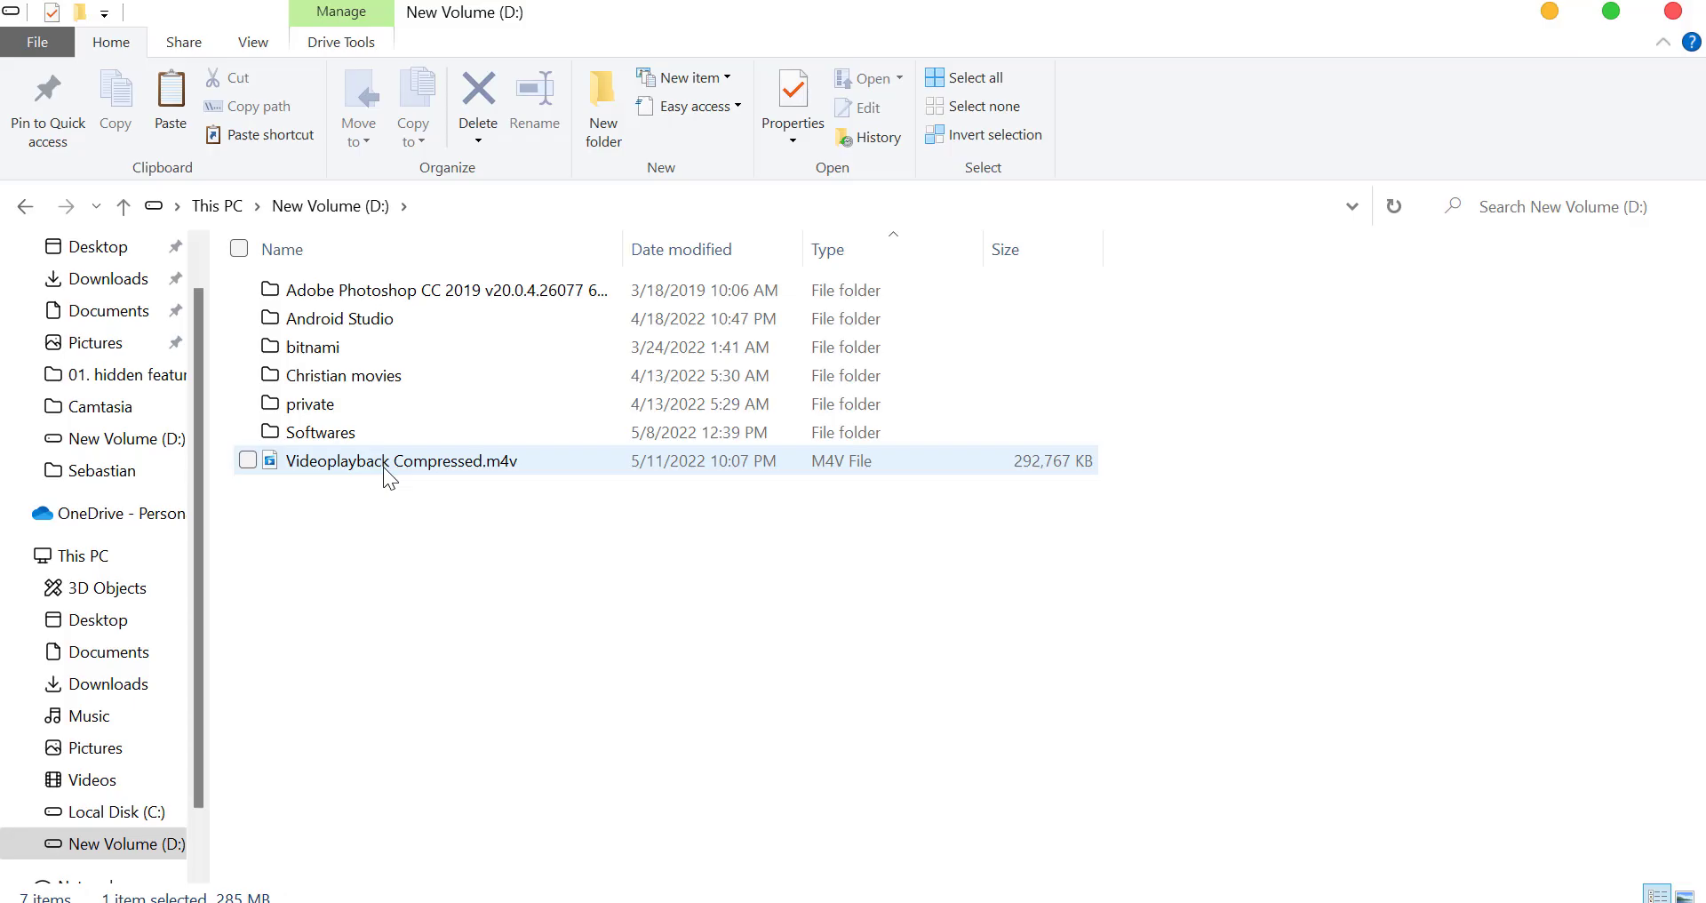
{"action": "left_click", "coordinate": [384, 468]}
Check that Videoplayback Compressed.m4v's Properties show 285 MB, then deselect the file.
{"action": "right_click", "coordinate": [384, 468]}
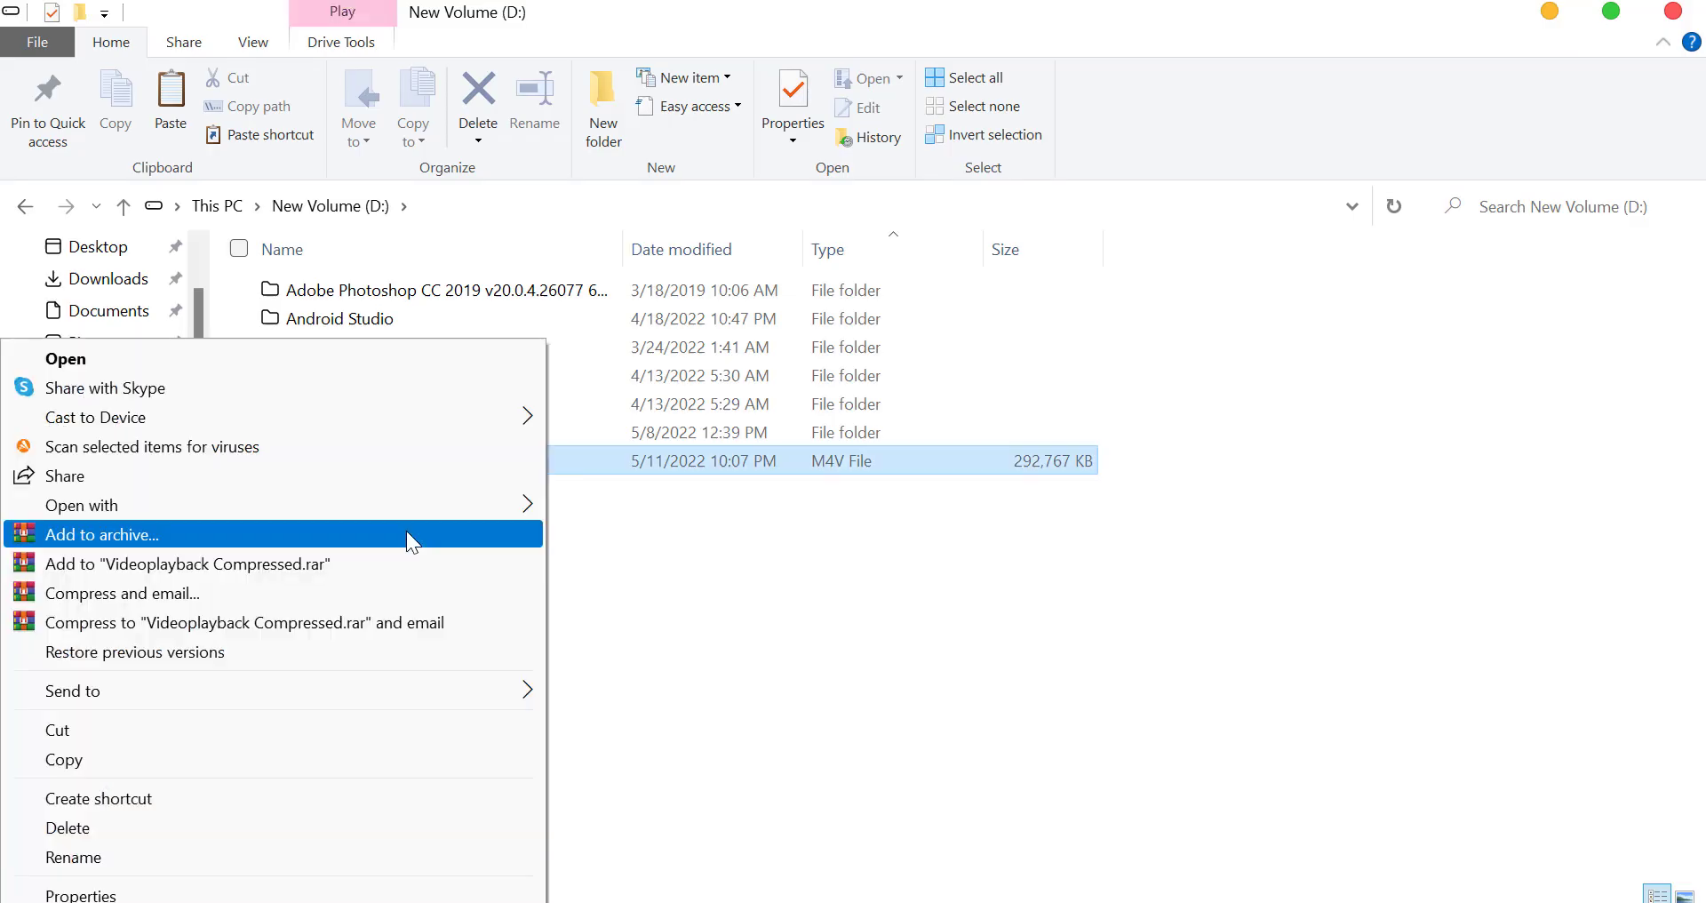
{"action": "left_click", "coordinate": [124, 890]}
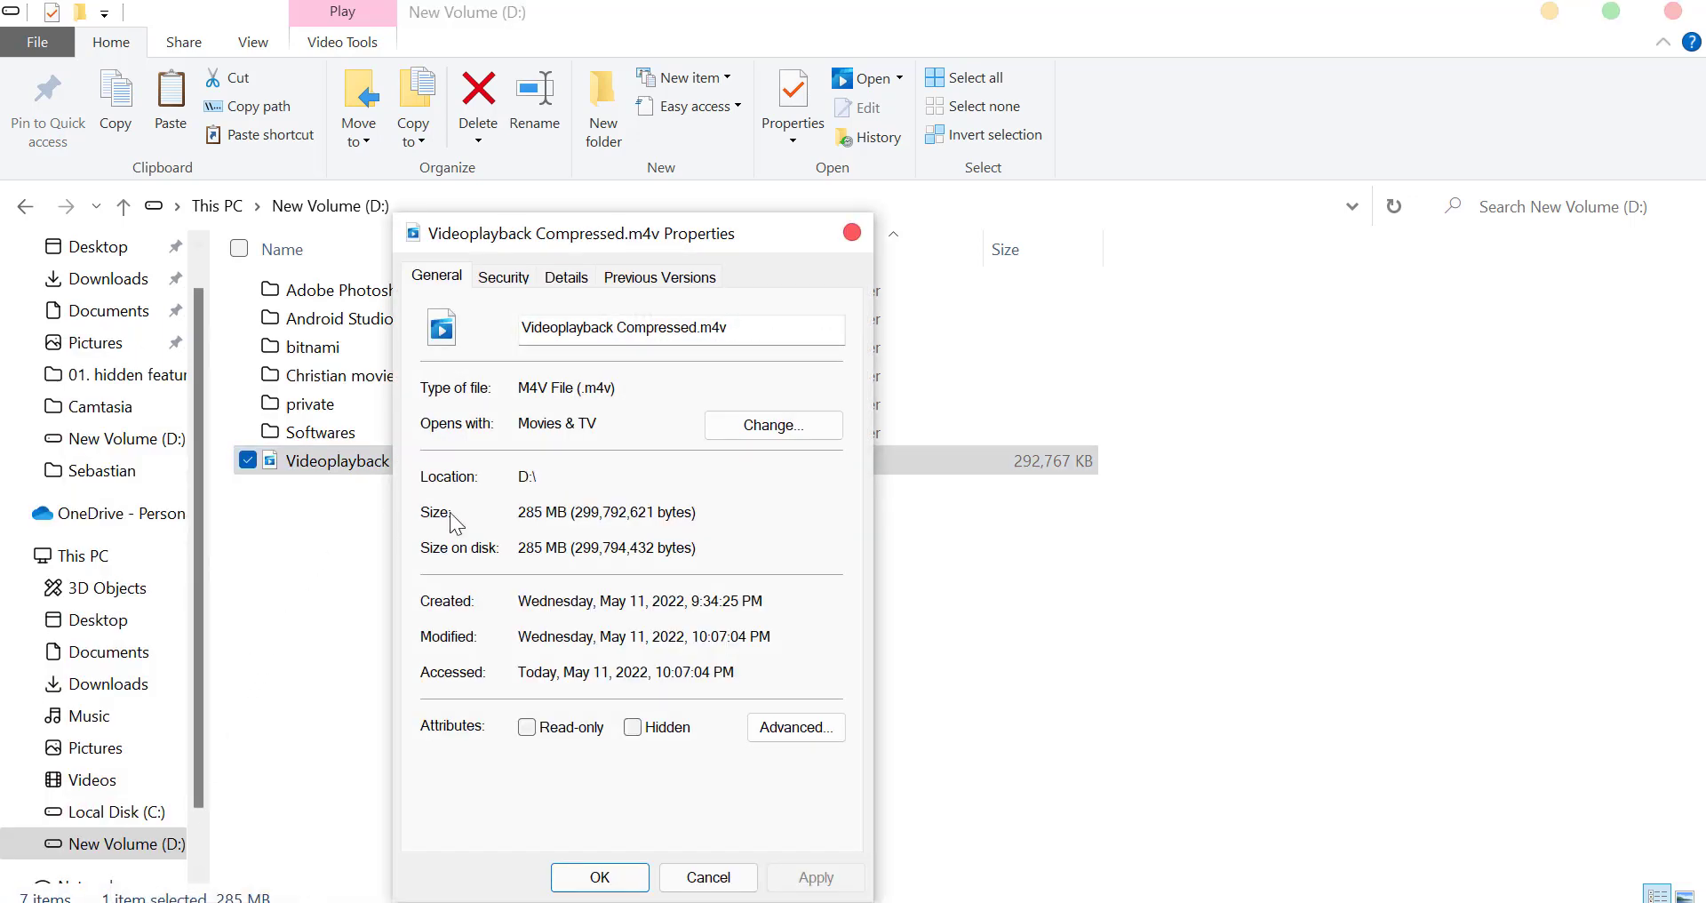
{"action": "left_click_drag", "start_coordinate": [515, 512], "coordinate": [567, 512]}
{"action": "left_click", "coordinate": [286, 636]}
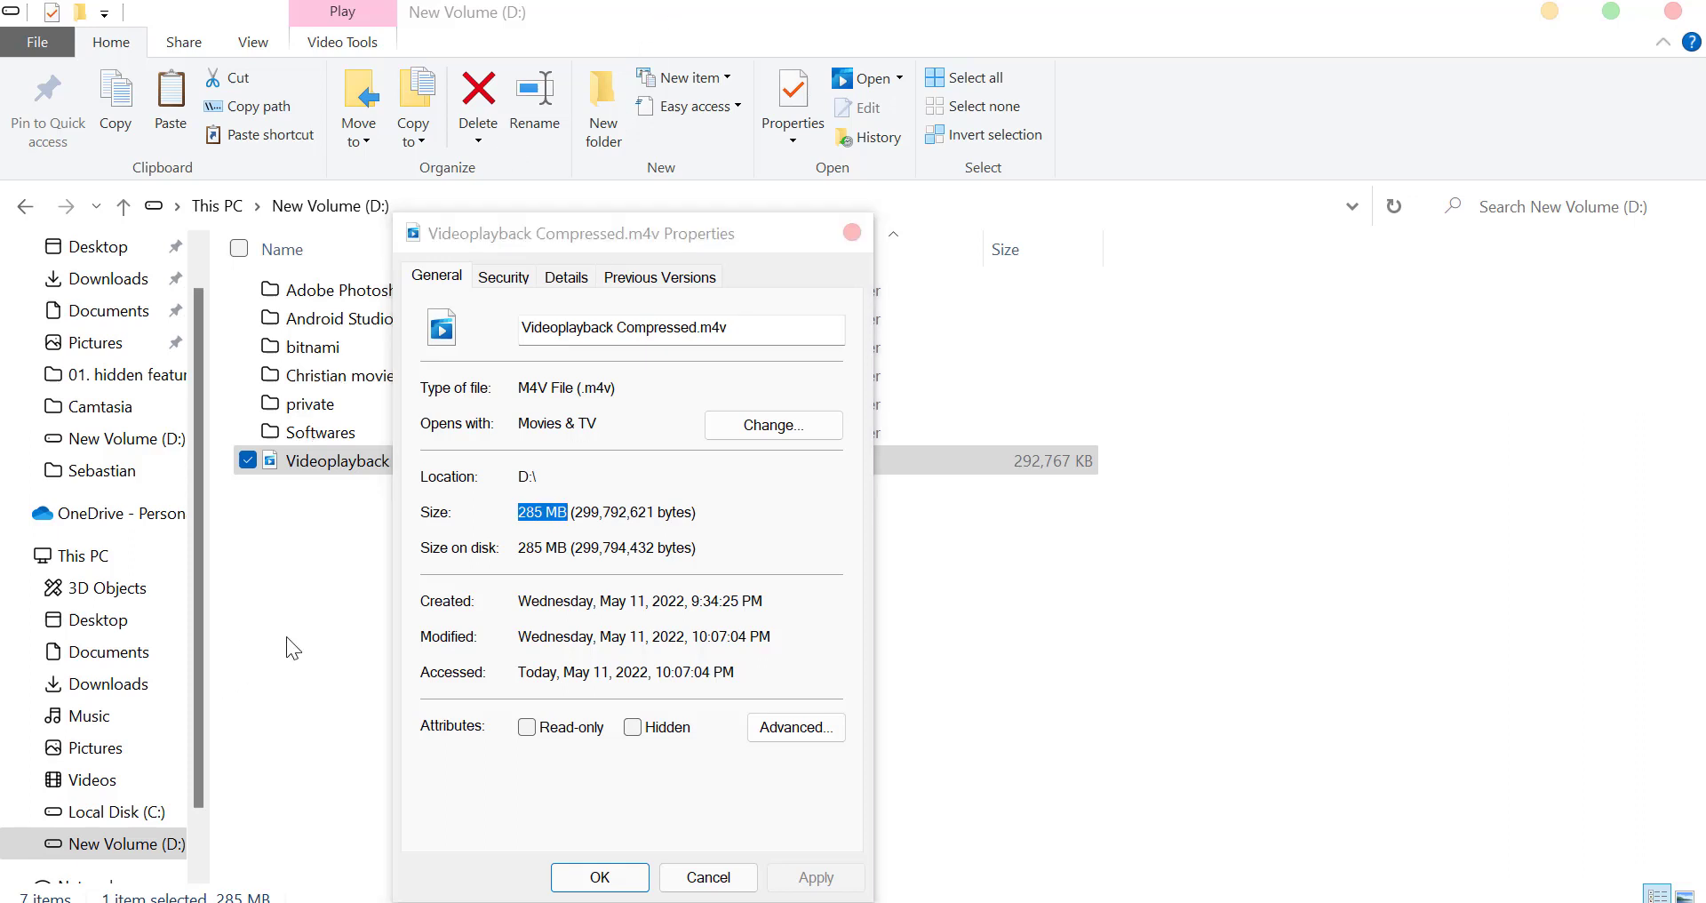